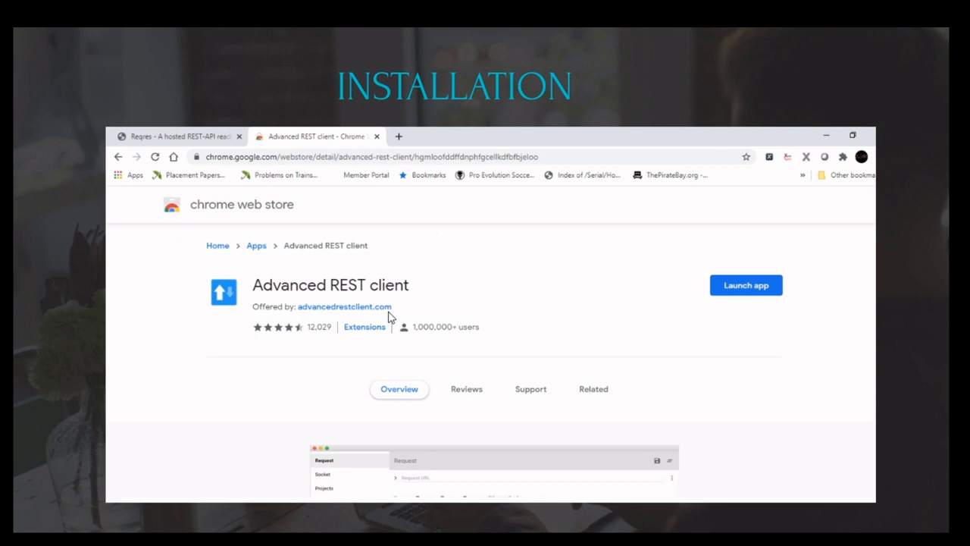
{"action": "left_click", "coordinate": [384, 303]}
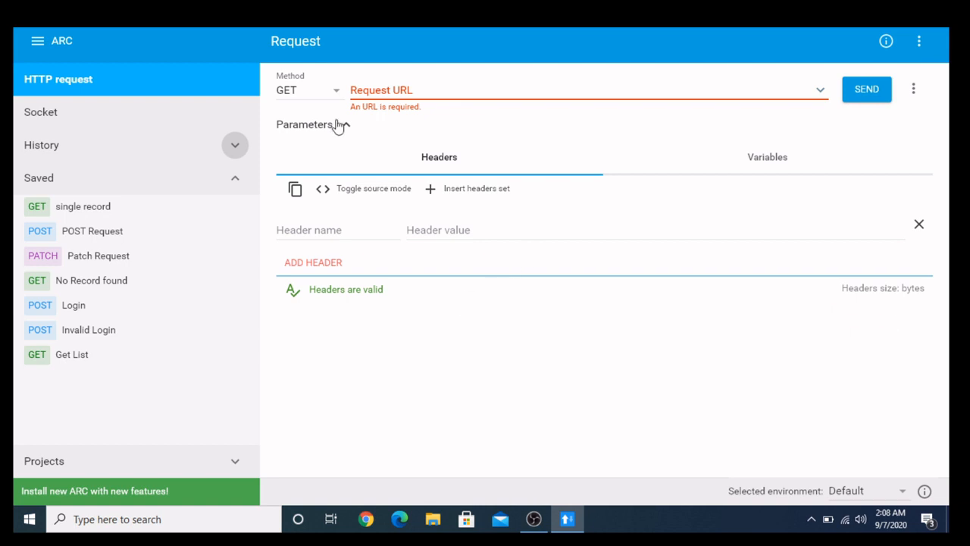
{"action": "left_click", "coordinate": [313, 96]}
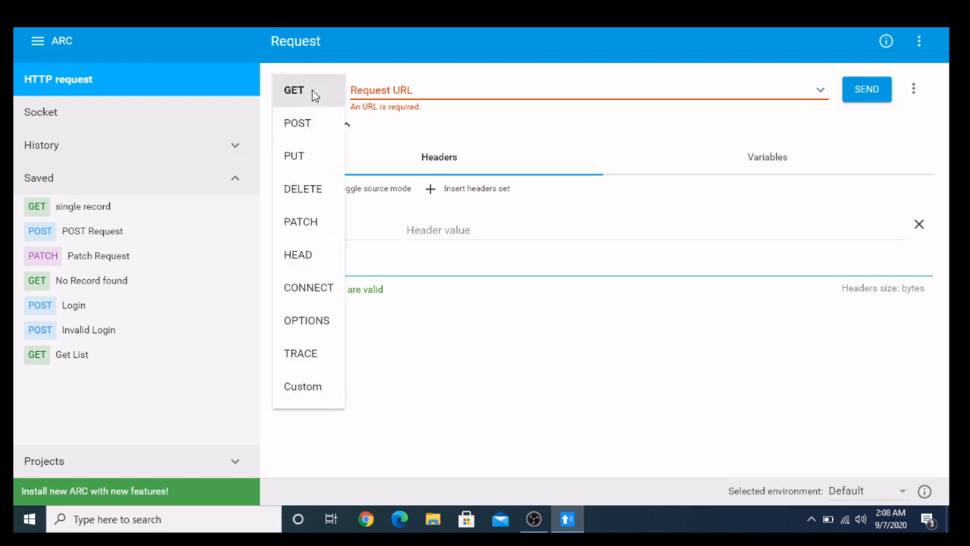
{"action": "left_click", "coordinate": [313, 95]}
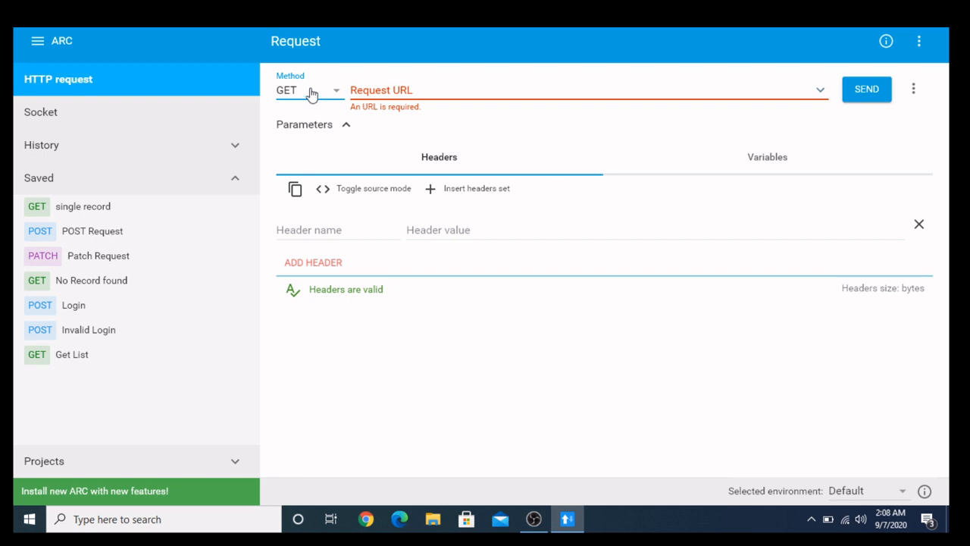
{"action": "left_click", "coordinate": [87, 208]}
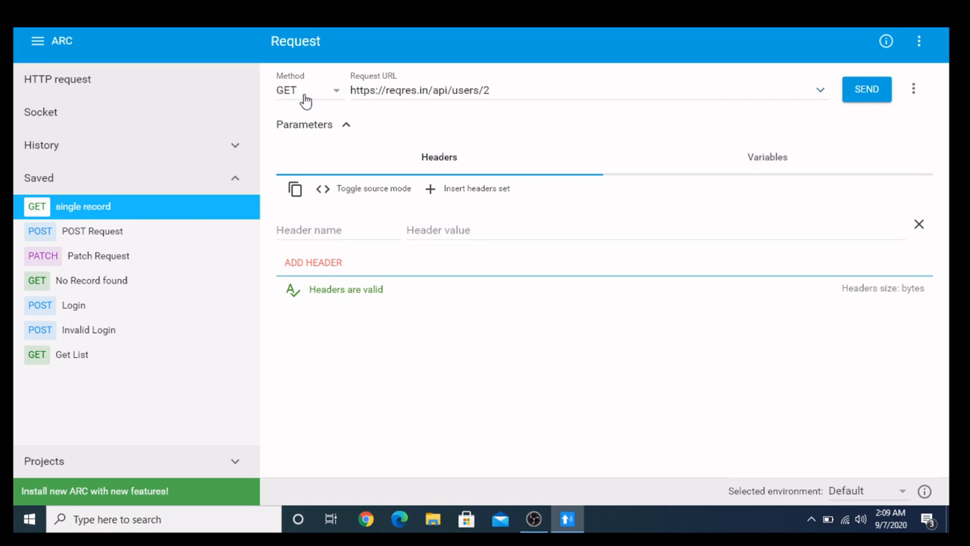
{"action": "left_click", "coordinate": [867, 91]}
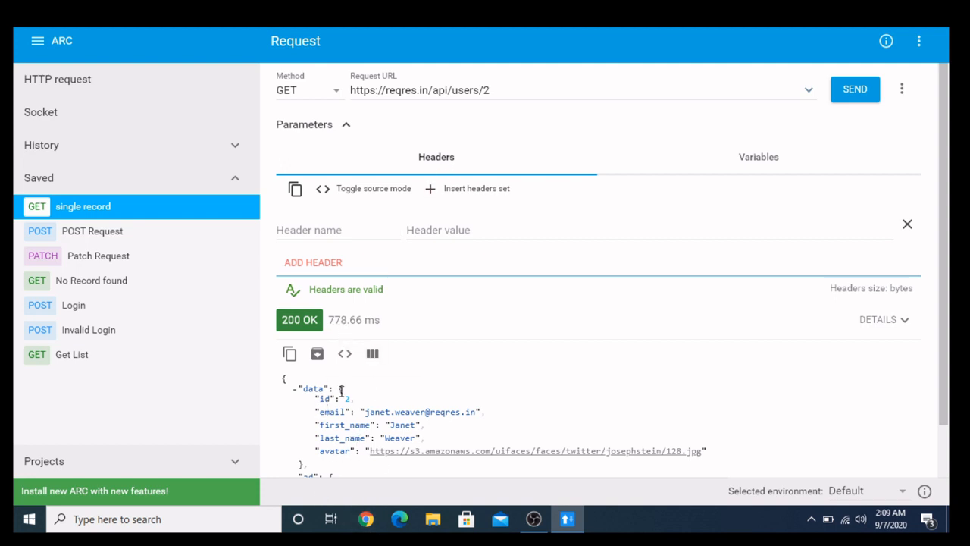
- Examine the single record response and compare its id field with the user number in the request URL
{"action": "scroll", "coordinate": [403, 423], "scroll_direction": "down", "scroll_amount": 2}
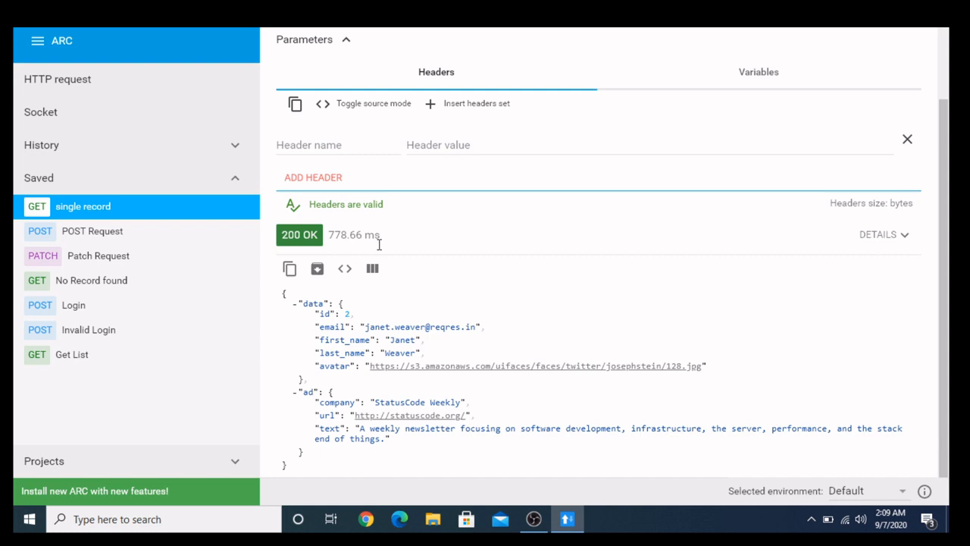
{"action": "left_click", "coordinate": [372, 268]}
{"action": "scroll", "coordinate": [498, 345], "scroll_direction": "up", "scroll_amount": 2}
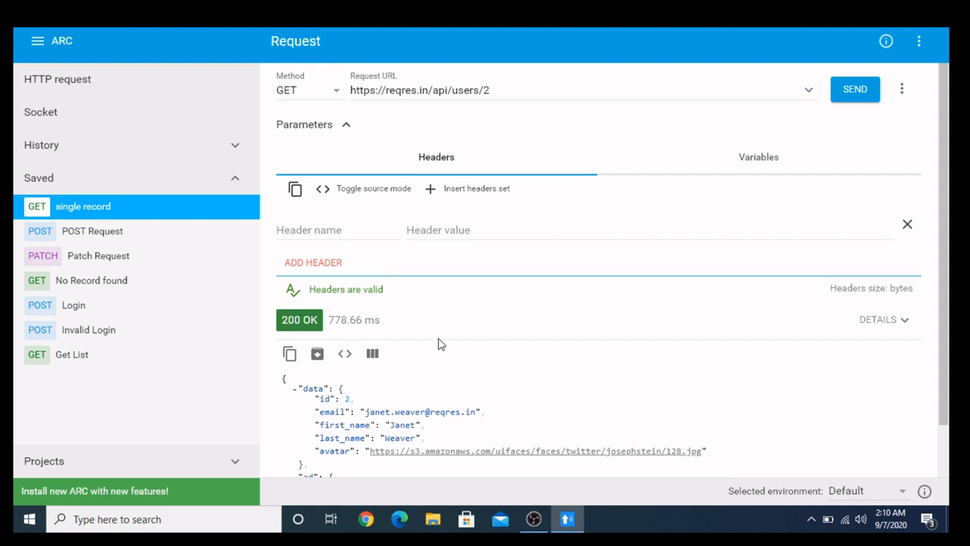
{"action": "scroll", "coordinate": [465, 342], "scroll_direction": "down", "scroll_amount": 2}
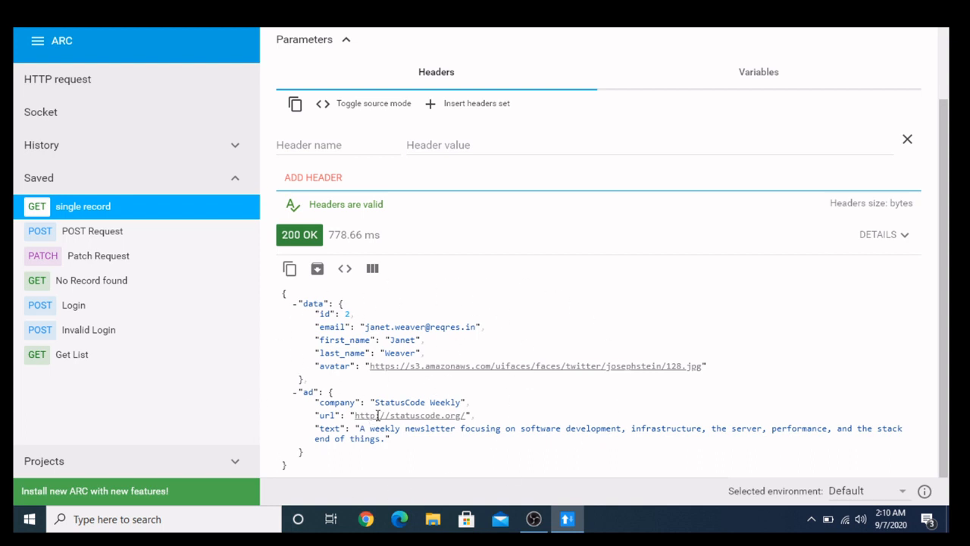
{"action": "double_click", "coordinate": [326, 314]}
{"action": "double_click", "coordinate": [346, 313]}
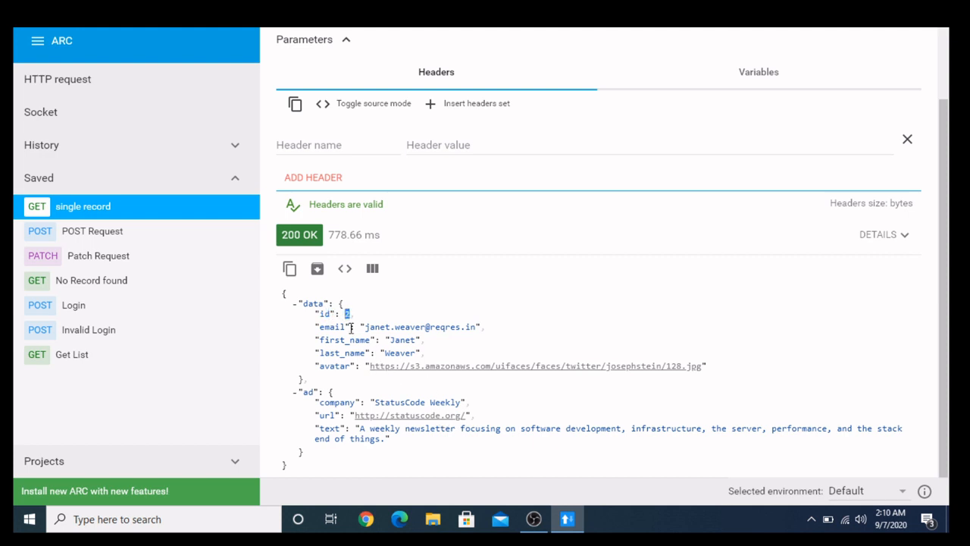
{"action": "double_click", "coordinate": [325, 313]}
{"action": "double_click", "coordinate": [346, 313]}
{"action": "scroll", "coordinate": [457, 331], "scroll_direction": "up", "scroll_amount": 1}
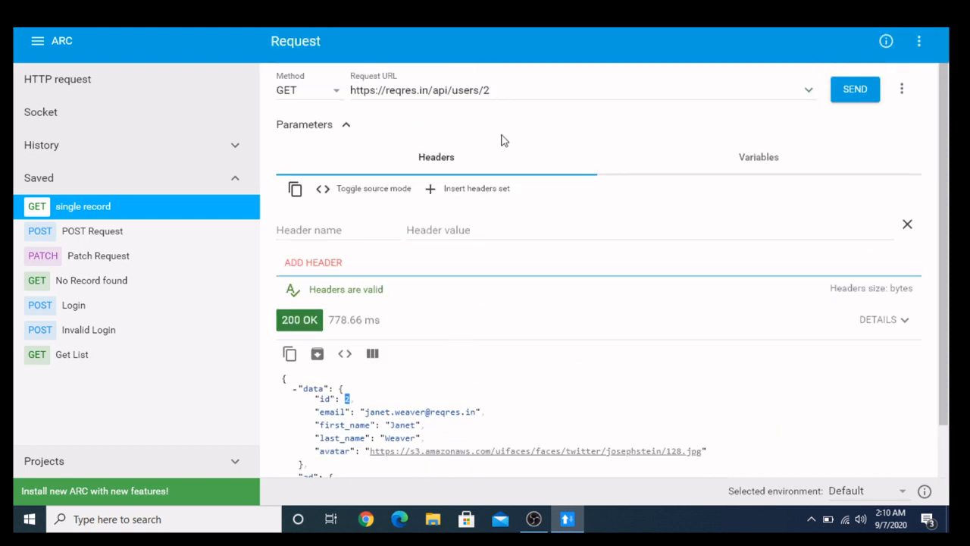
{"action": "scroll", "coordinate": [480, 283], "scroll_direction": "down", "scroll_amount": 1}
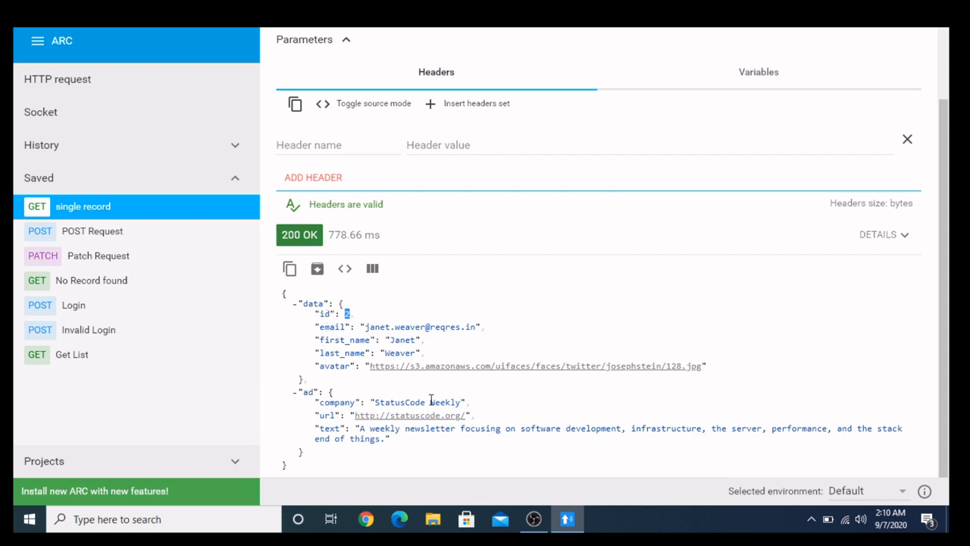
- Examine the email, name and avatar fields of the data object and the text, url and company fields of the ad object
{"action": "double_click", "coordinate": [330, 327]}
{"action": "double_click", "coordinate": [328, 340]}
{"action": "double_click", "coordinate": [331, 353]}
{"action": "left_click", "coordinate": [332, 369]}
{"action": "double_click", "coordinate": [331, 367]}
{"action": "double_click", "coordinate": [325, 428]}
{"action": "double_click", "coordinate": [324, 415]}
{"action": "double_click", "coordinate": [337, 402]}
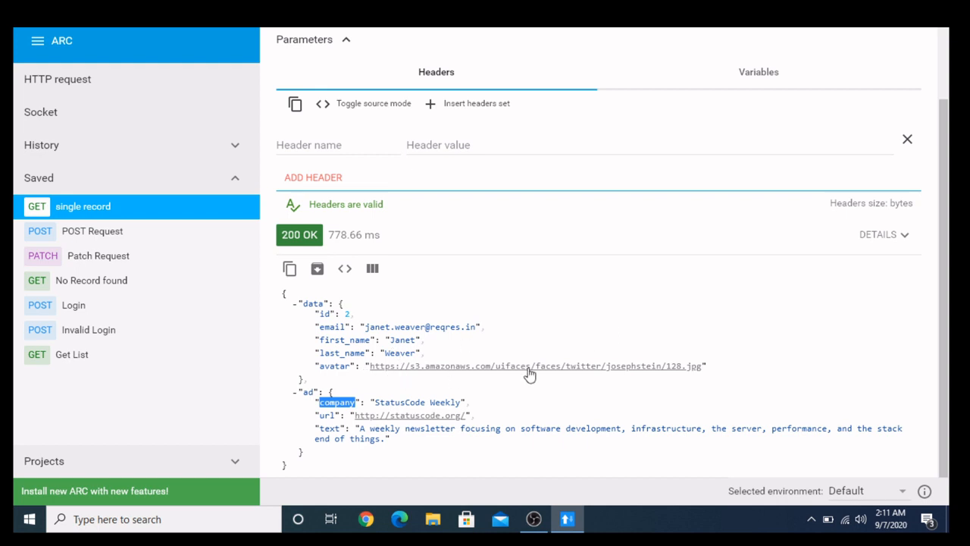
- Check the request method and the user number ending the request URL against the returned record
{"action": "scroll", "coordinate": [527, 372], "scroll_direction": "up", "scroll_amount": 2}
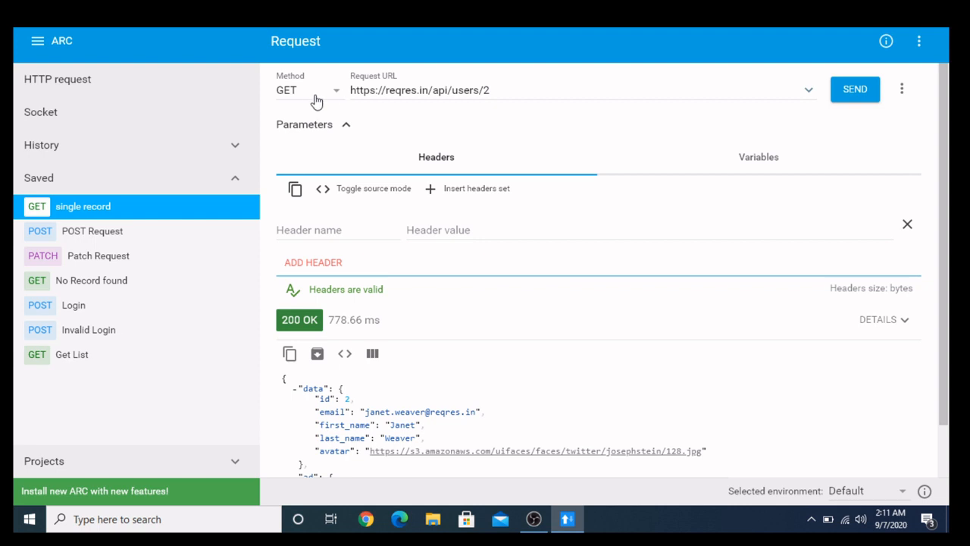
{"action": "scroll", "coordinate": [505, 349], "scroll_direction": "down", "scroll_amount": 2}
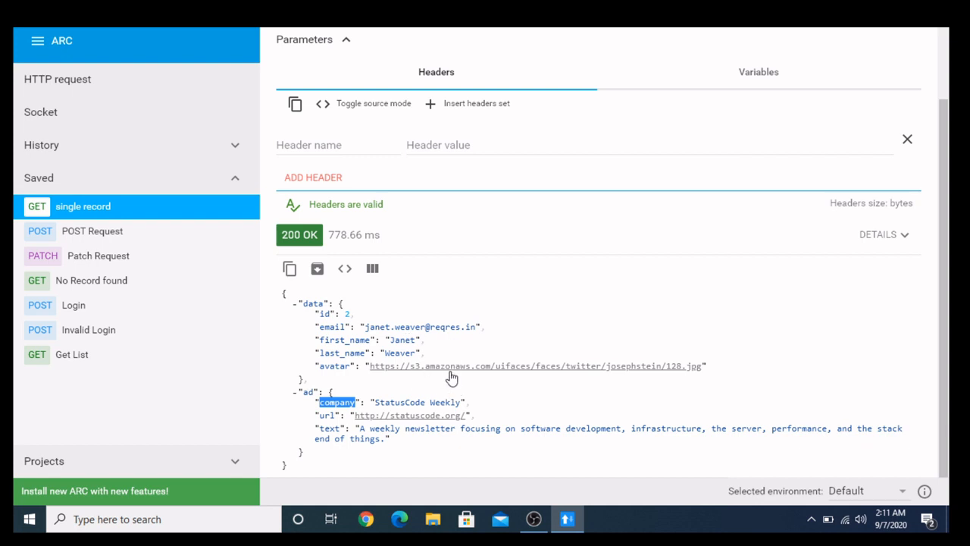
{"action": "scroll", "coordinate": [455, 204], "scroll_direction": "up", "scroll_amount": 2}
{"action": "double_click", "coordinate": [500, 89]}
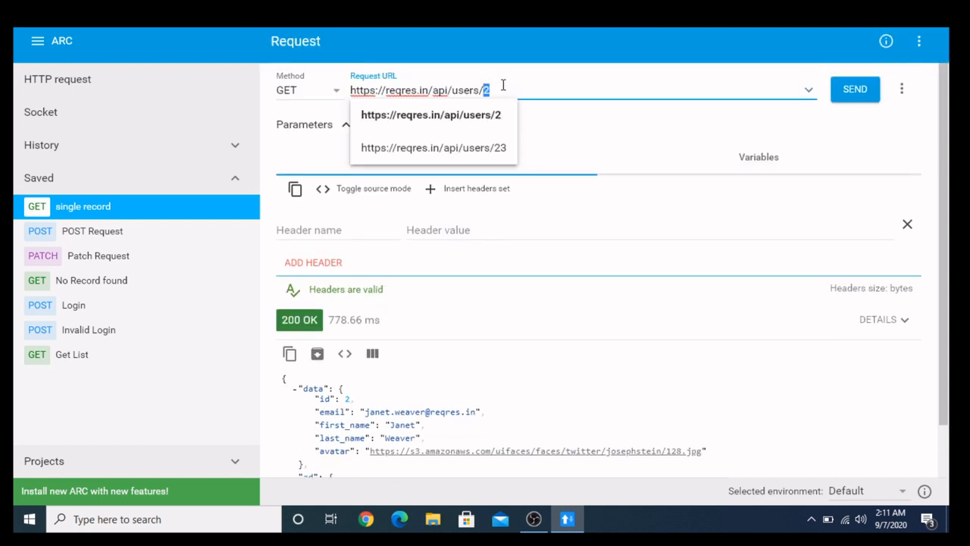
{"action": "left_click", "coordinate": [517, 27]}
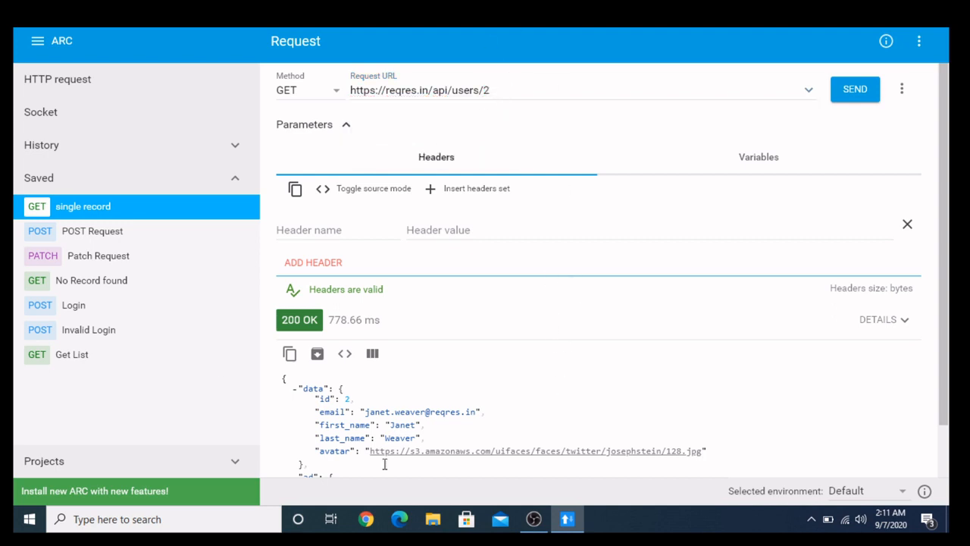
{"action": "left_click", "coordinate": [83, 363]}
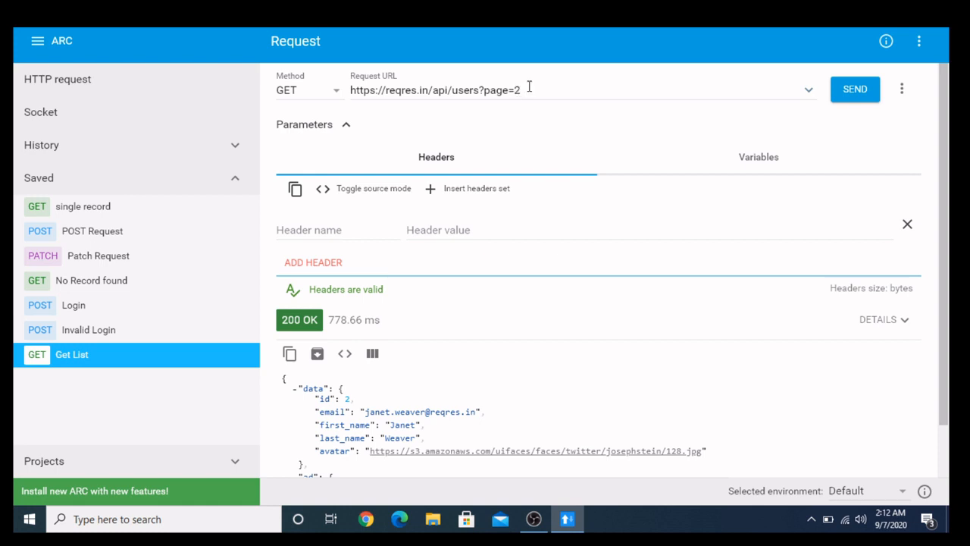
{"action": "left_click", "coordinate": [855, 90]}
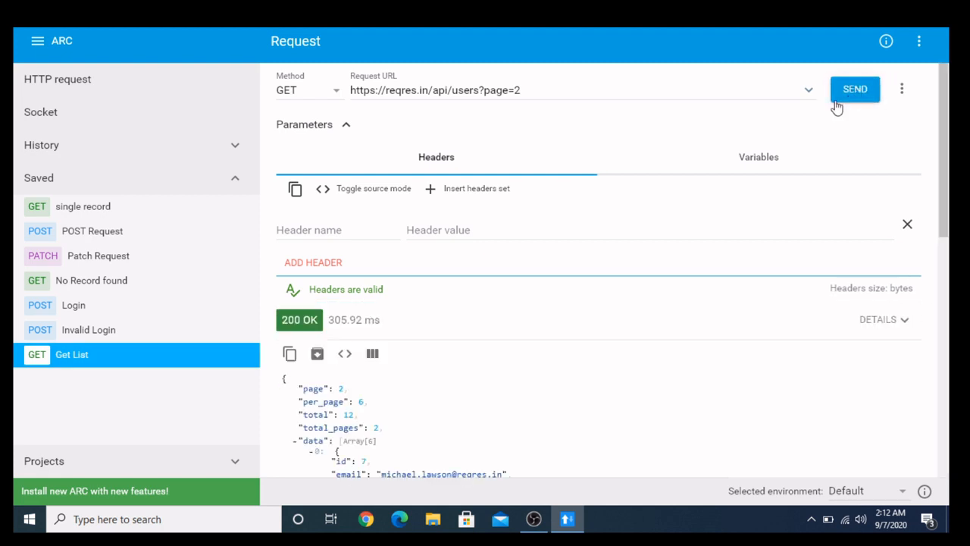
- Examine the paging fields and data array of the list response, and the page parameter in the request URL
{"action": "scroll", "coordinate": [561, 318], "scroll_direction": "down", "scroll_amount": 3}
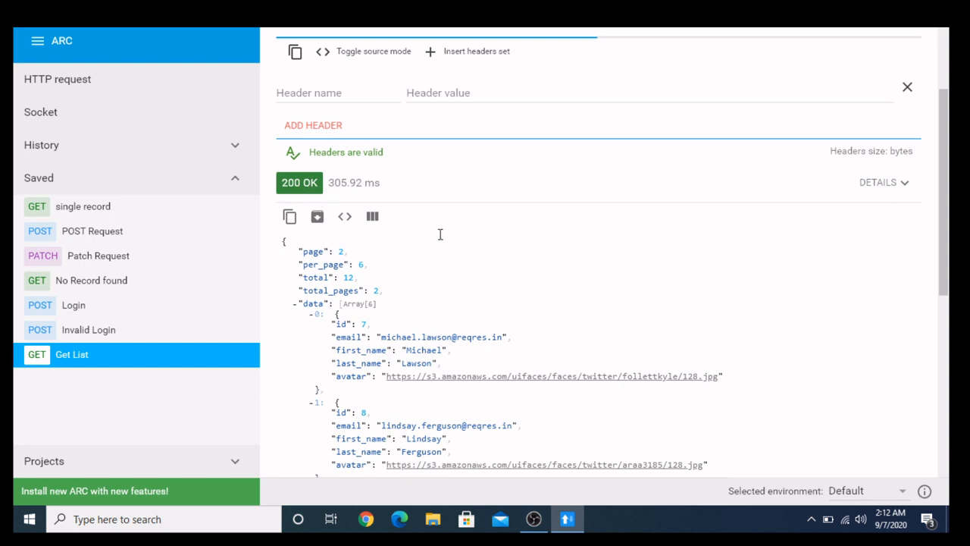
{"action": "scroll", "coordinate": [443, 235], "scroll_direction": "down", "scroll_amount": 2}
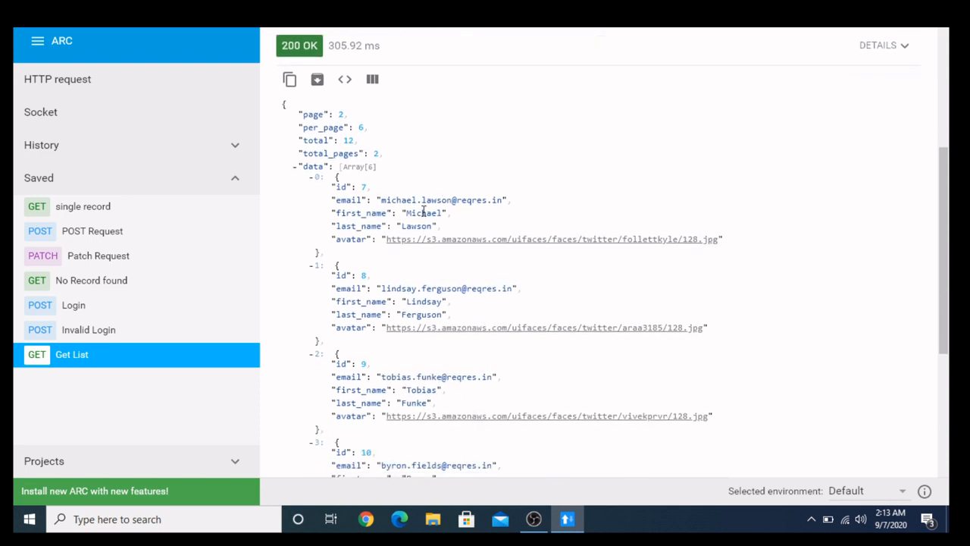
{"action": "double_click", "coordinate": [370, 171]}
{"action": "left_click", "coordinate": [362, 170]}
{"action": "left_click", "coordinate": [351, 169]}
{"action": "scroll", "coordinate": [478, 159], "scroll_direction": "down", "scroll_amount": 1}
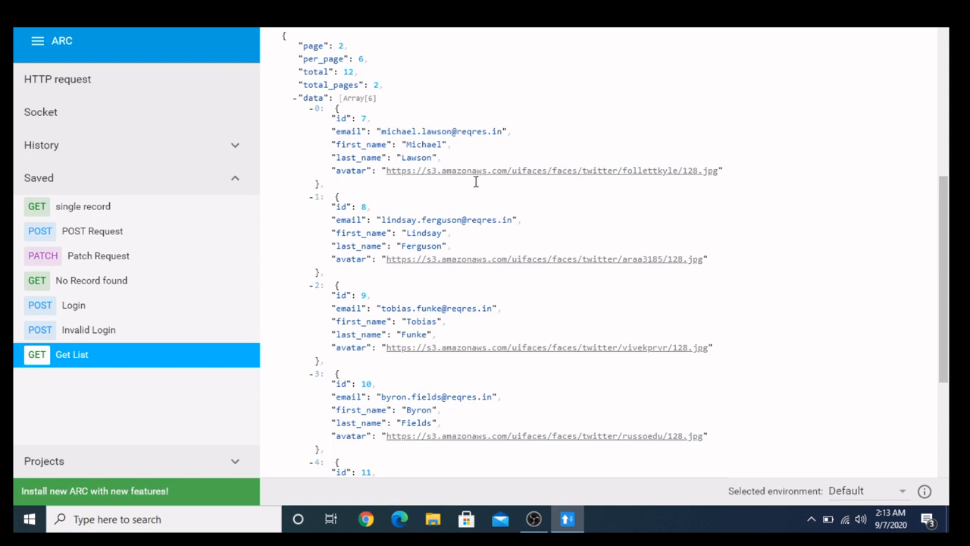
{"action": "scroll", "coordinate": [481, 189], "scroll_direction": "up", "scroll_amount": 5}
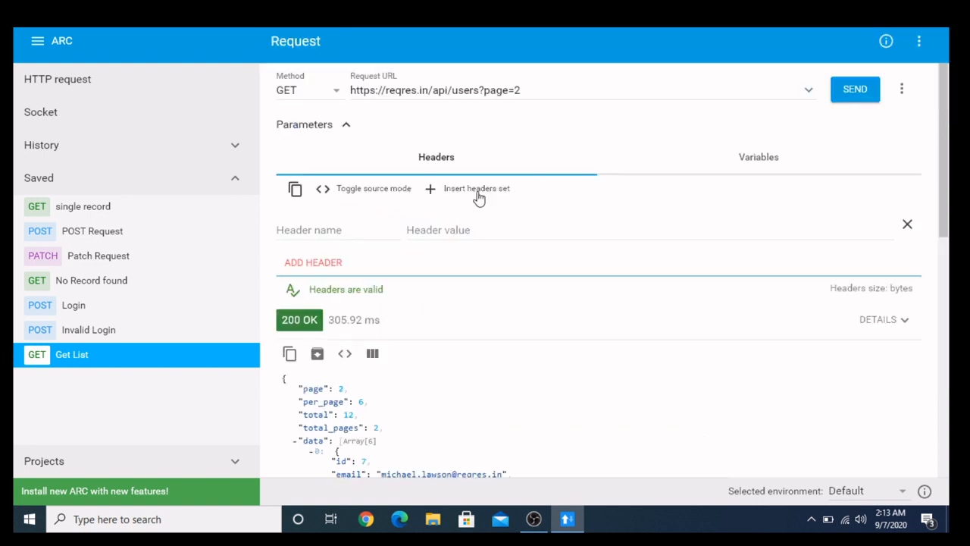
{"action": "double_click", "coordinate": [500, 90]}
{"action": "double_click", "coordinate": [518, 90]}
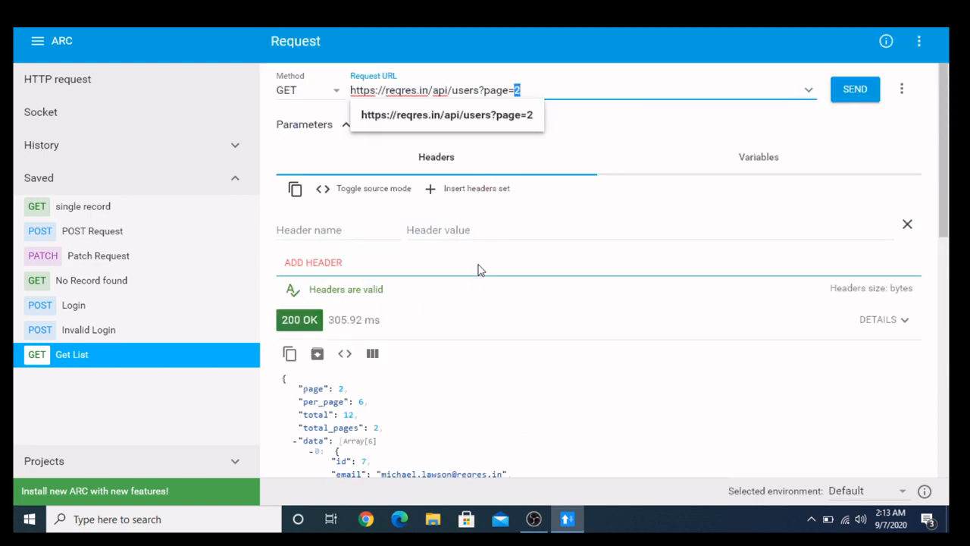
- Examine the individual user records in the data array, from index 0 through the last one
{"action": "scroll", "coordinate": [486, 259], "scroll_direction": "down", "scroll_amount": 4}
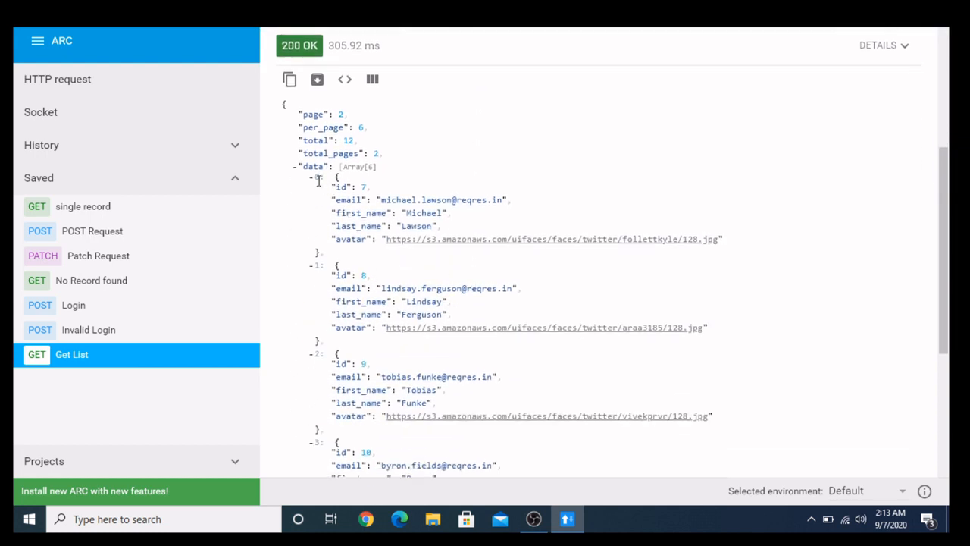
{"action": "double_click", "coordinate": [318, 179]}
{"action": "double_click", "coordinate": [328, 265]}
{"action": "scroll", "coordinate": [349, 292], "scroll_direction": "down", "scroll_amount": 2}
{"action": "scroll", "coordinate": [348, 292], "scroll_direction": "down", "scroll_amount": 1}
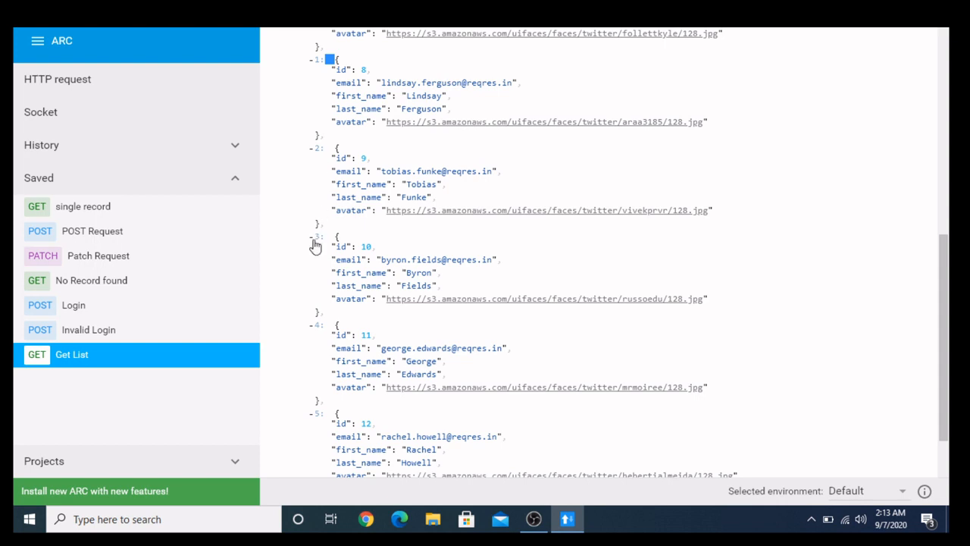
{"action": "scroll", "coordinate": [318, 315], "scroll_direction": "down", "scroll_amount": 2}
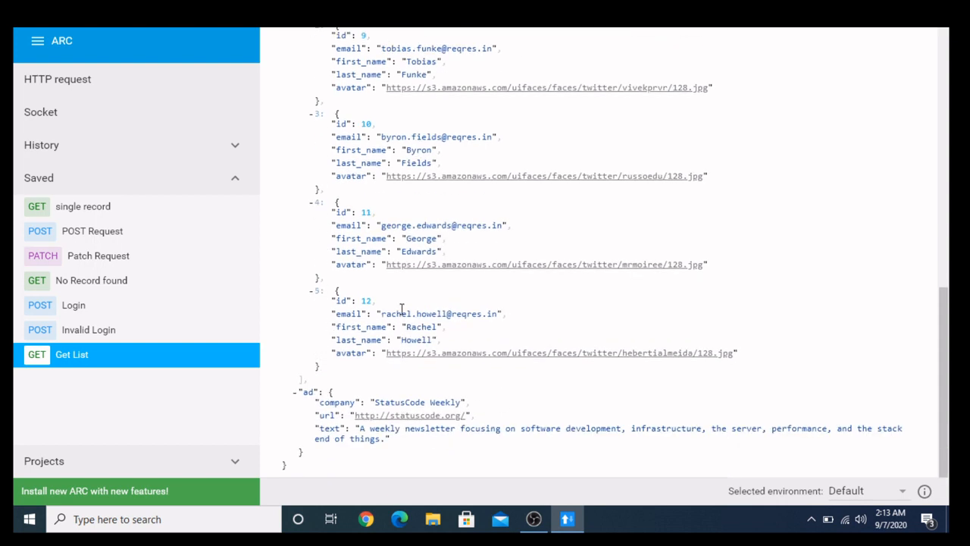
{"action": "scroll", "coordinate": [401, 318], "scroll_direction": "up", "scroll_amount": 5}
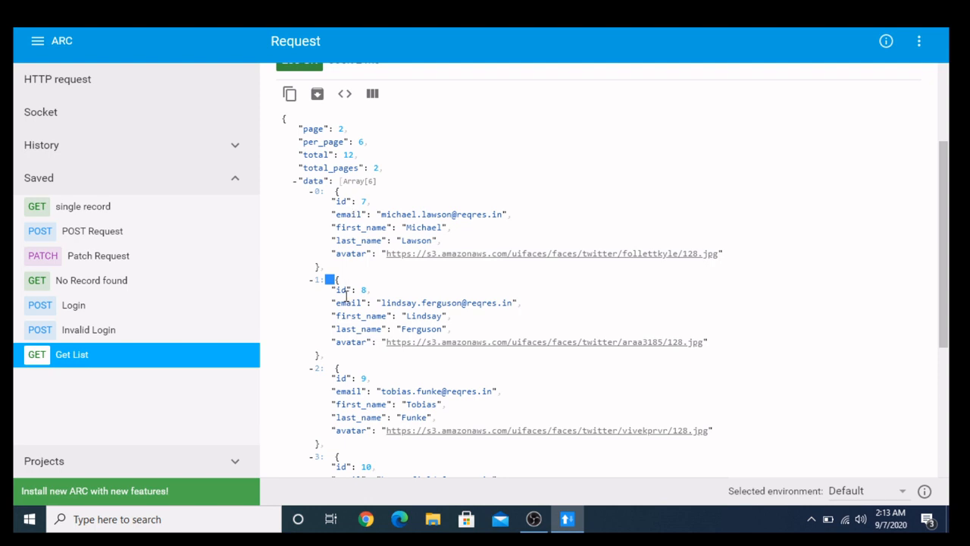
{"action": "scroll", "coordinate": [356, 329], "scroll_direction": "down", "scroll_amount": 2}
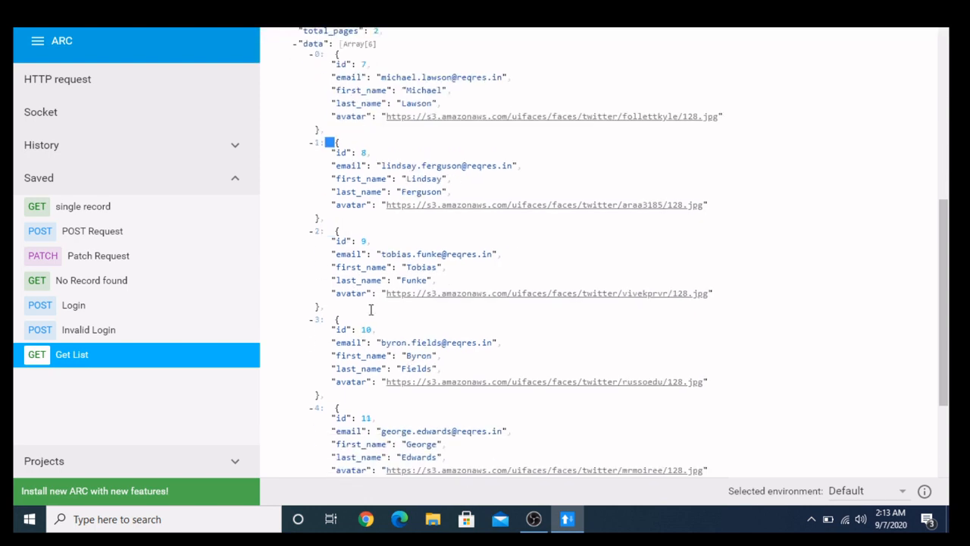
{"action": "scroll", "coordinate": [377, 197], "scroll_direction": "down", "scroll_amount": 2}
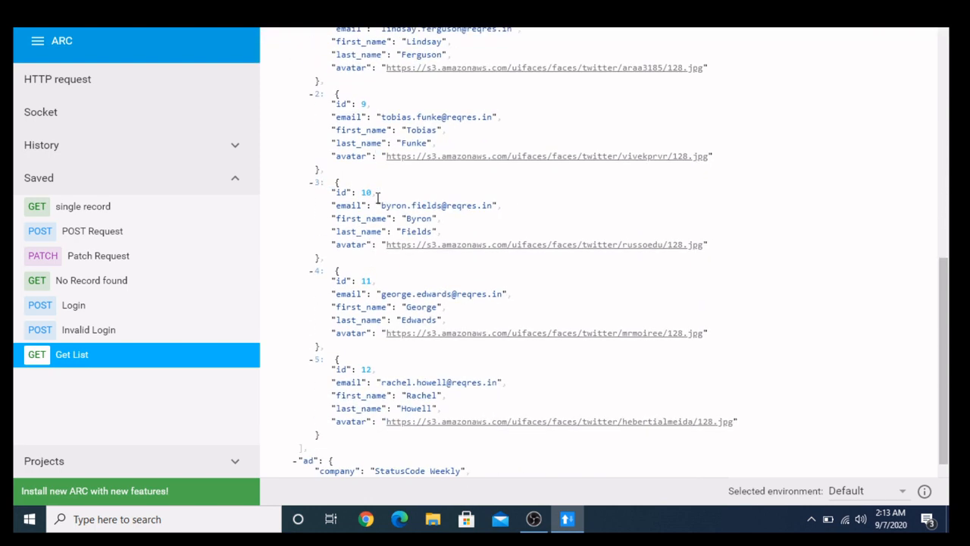
{"action": "scroll", "coordinate": [377, 198], "scroll_direction": "down", "scroll_amount": 1}
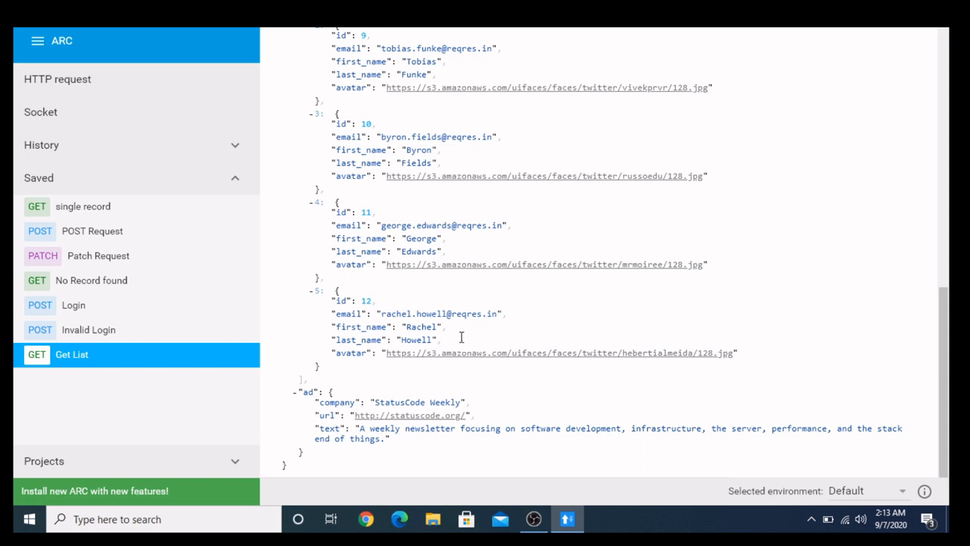
- Review the list request and its response again, from the request URL through all the user records
{"action": "scroll", "coordinate": [464, 339], "scroll_direction": "up", "scroll_amount": 5}
{"action": "scroll", "coordinate": [466, 341], "scroll_direction": "up", "scroll_amount": 3}
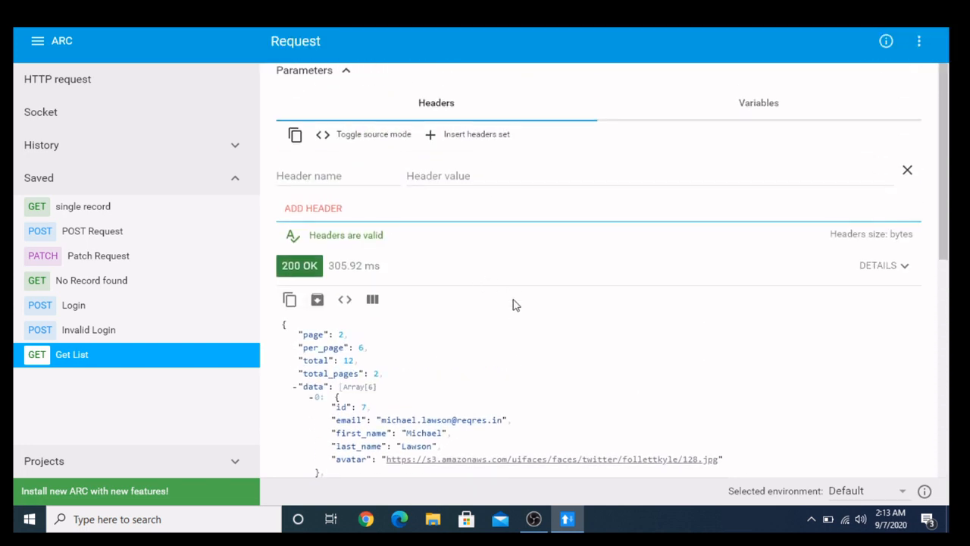
{"action": "scroll", "coordinate": [515, 326], "scroll_direction": "up", "scroll_amount": 1}
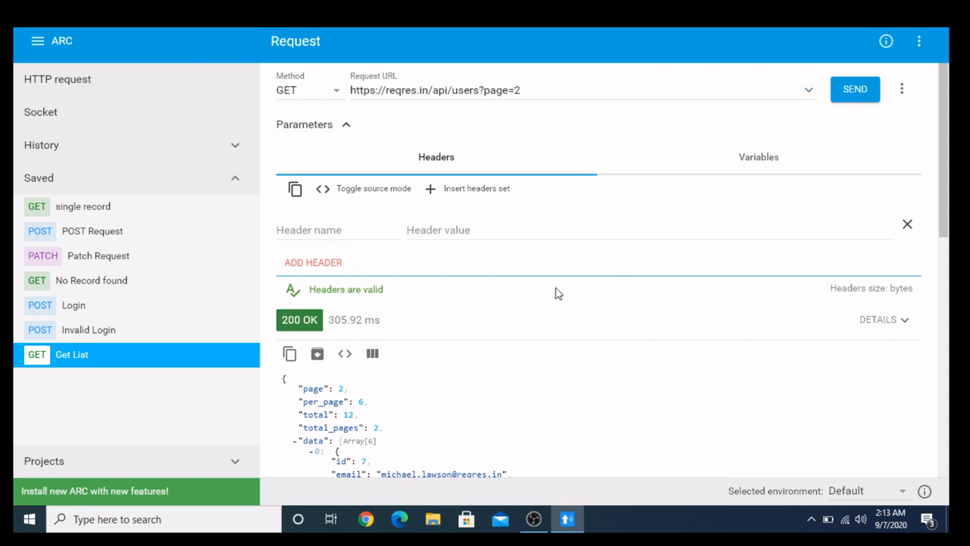
{"action": "scroll", "coordinate": [566, 297], "scroll_direction": "down", "scroll_amount": 4}
{"action": "scroll", "coordinate": [564, 301], "scroll_direction": "down", "scroll_amount": 1}
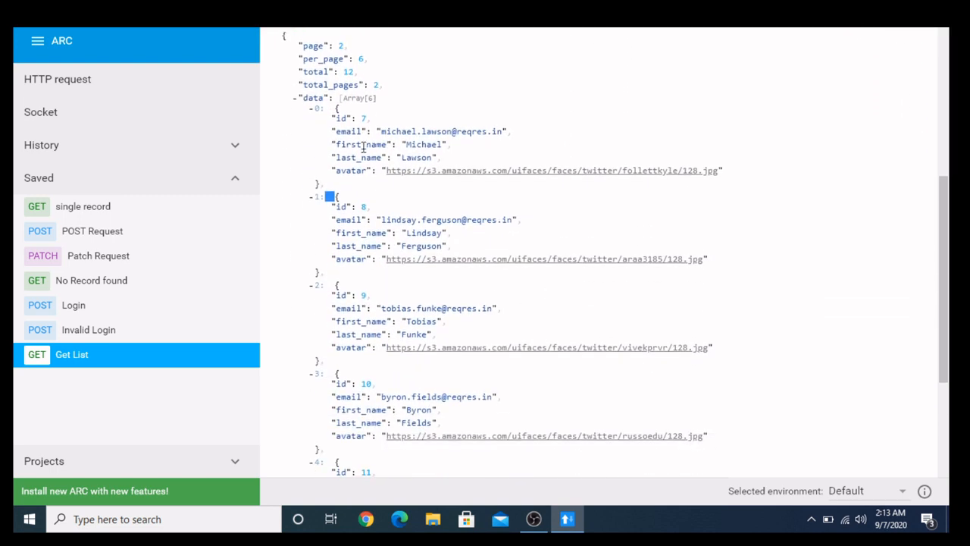
{"action": "scroll", "coordinate": [457, 242], "scroll_direction": "down", "scroll_amount": 1}
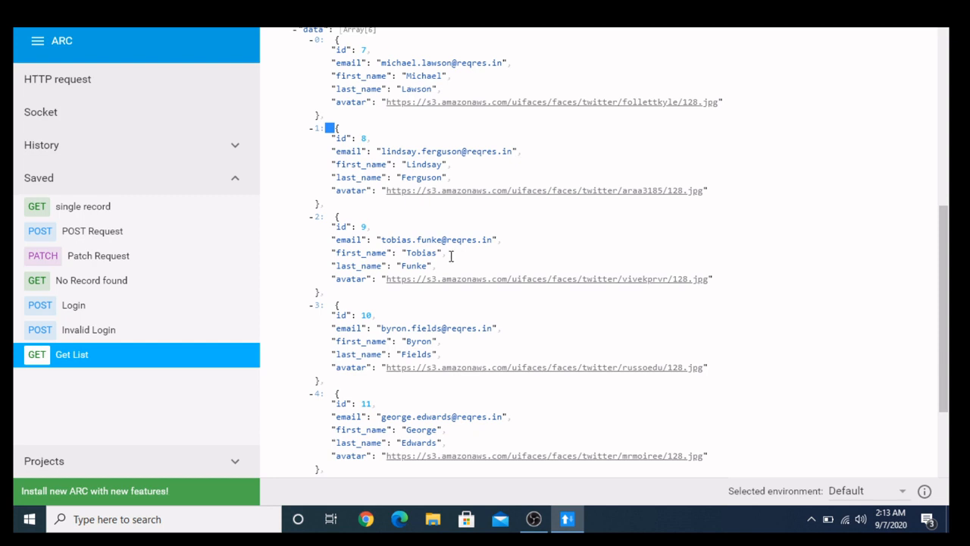
{"action": "scroll", "coordinate": [450, 256], "scroll_direction": "down", "scroll_amount": 2}
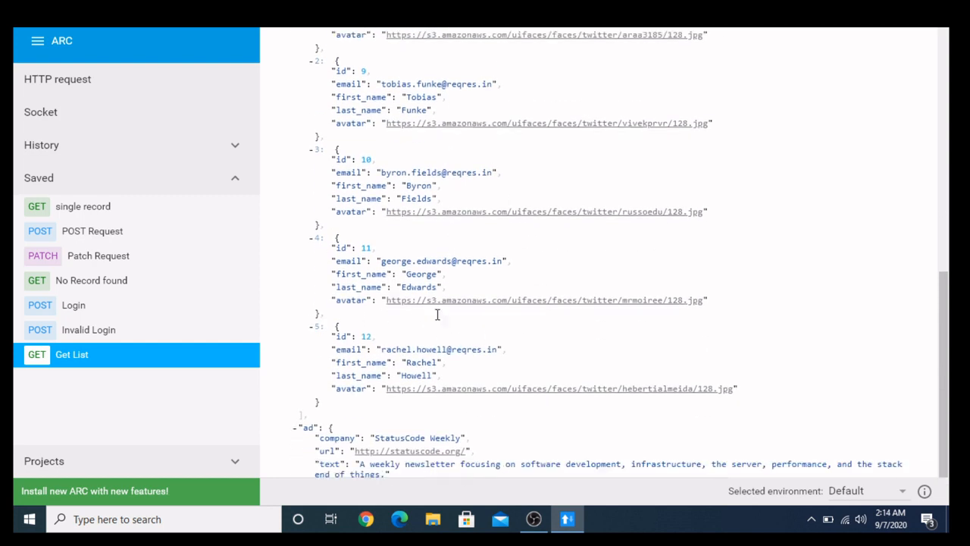
- Look over the end of the list response, including the ad section, and return to the paging fields and request URL
{"action": "scroll", "coordinate": [437, 321], "scroll_direction": "down", "scroll_amount": 1}
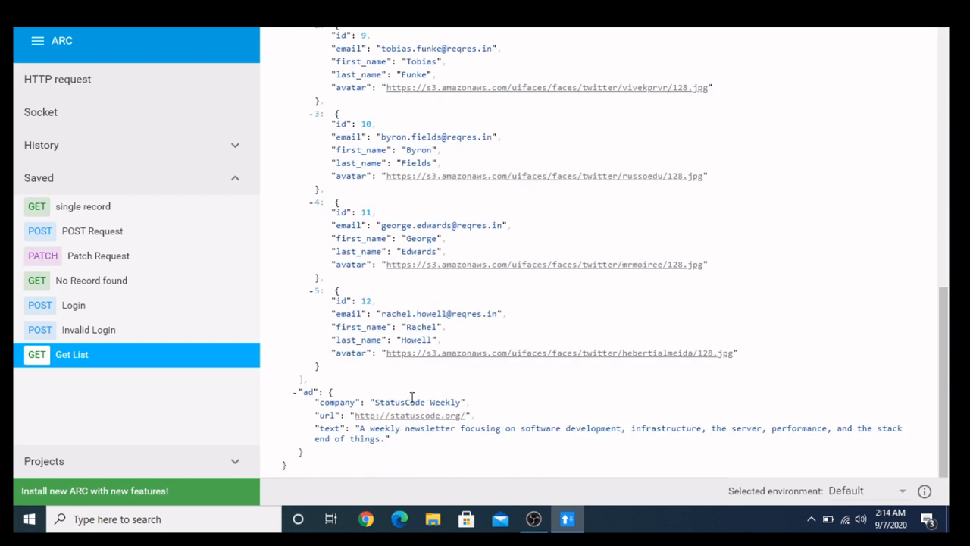
{"action": "scroll", "coordinate": [437, 362], "scroll_direction": "up", "scroll_amount": 8}
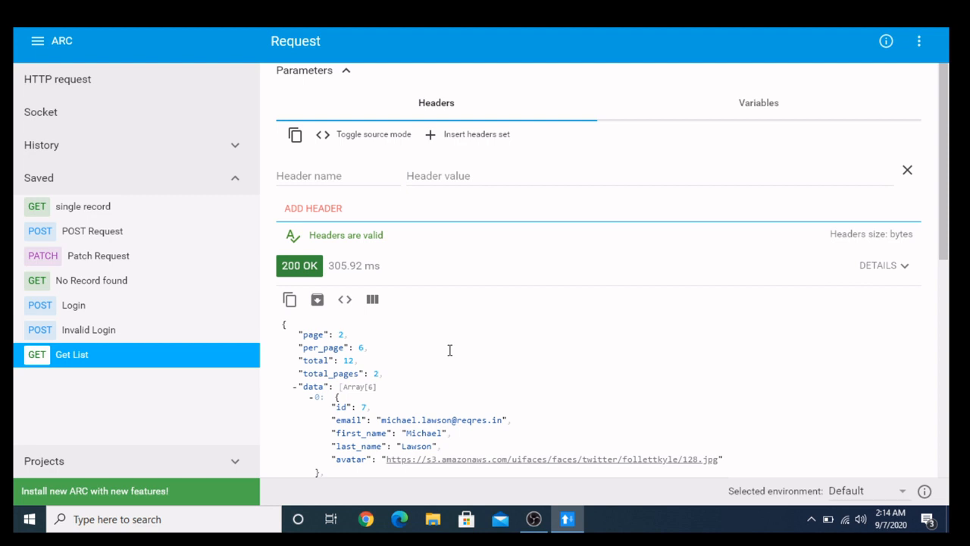
{"action": "scroll", "coordinate": [485, 328], "scroll_direction": "up", "scroll_amount": 2}
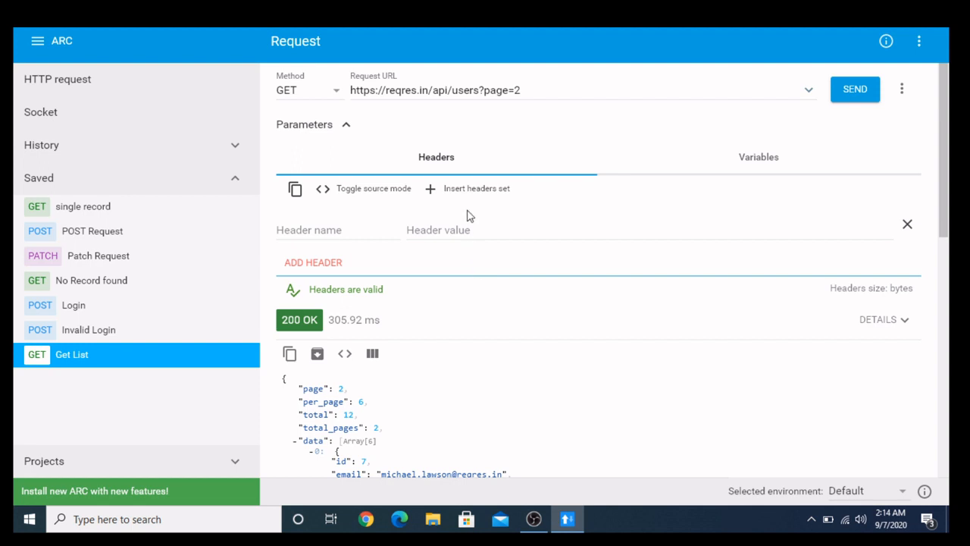
{"action": "scroll", "coordinate": [467, 299], "scroll_direction": "down", "scroll_amount": 3}
{"action": "scroll", "coordinate": [467, 298], "scroll_direction": "down", "scroll_amount": 7}
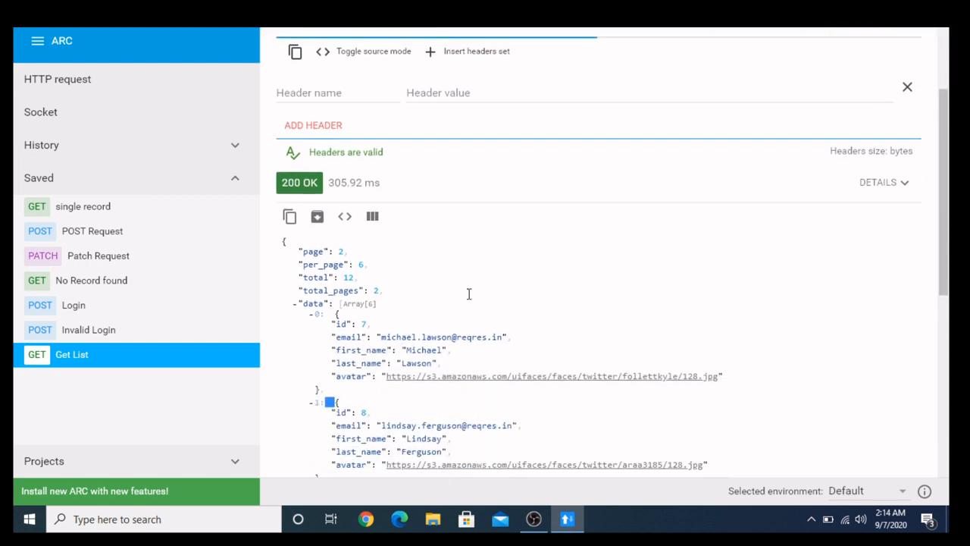
{"action": "scroll", "coordinate": [467, 303], "scroll_direction": "up", "scroll_amount": 10}
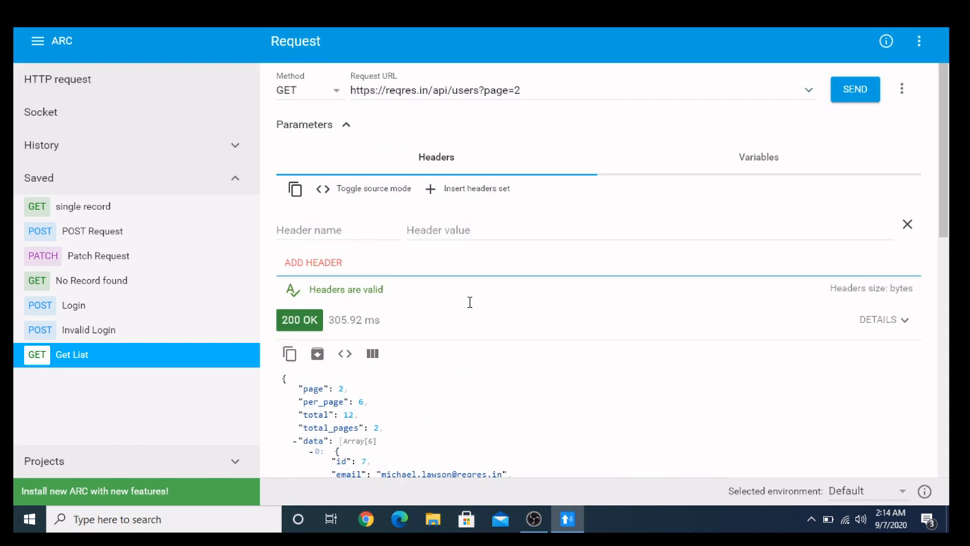
{"action": "left_click", "coordinate": [107, 230]}
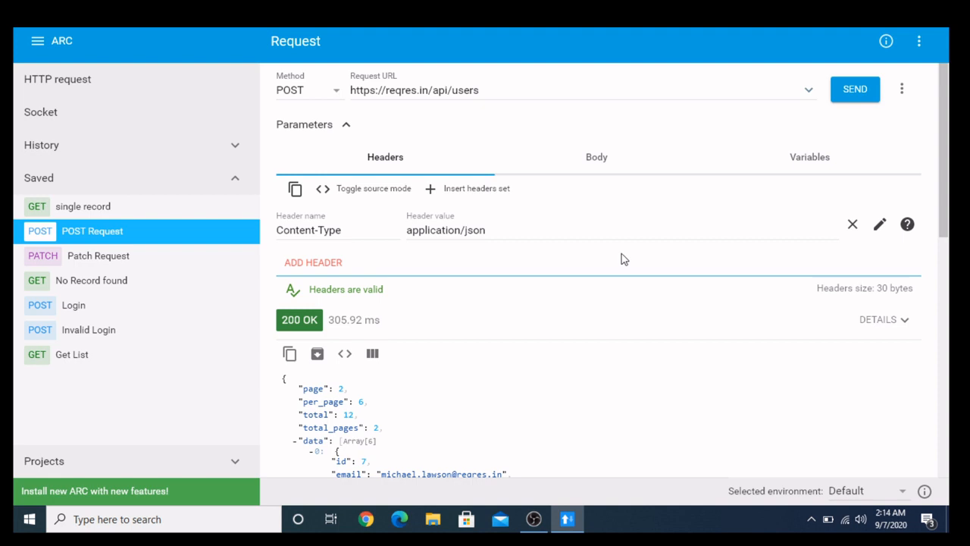
{"action": "left_click", "coordinate": [598, 169]}
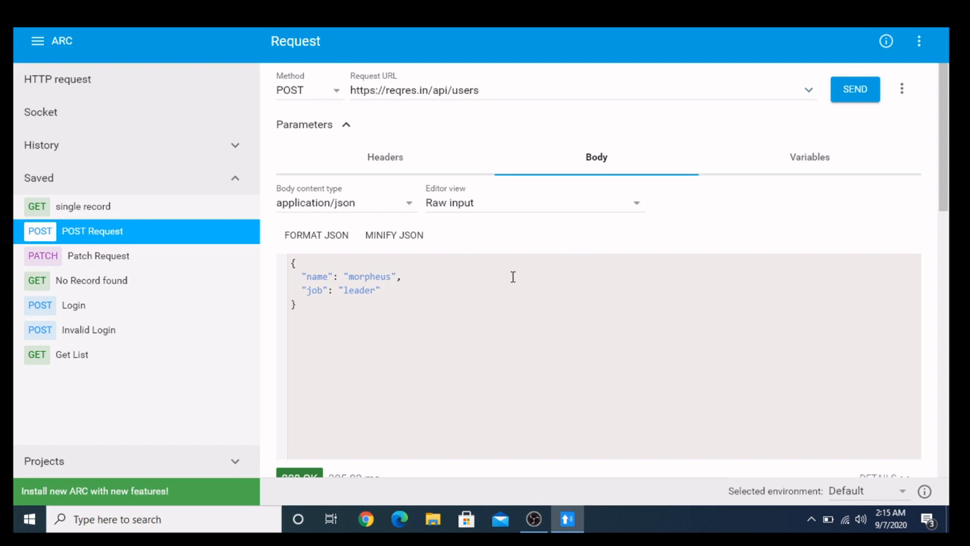
{"action": "left_click", "coordinate": [310, 96]}
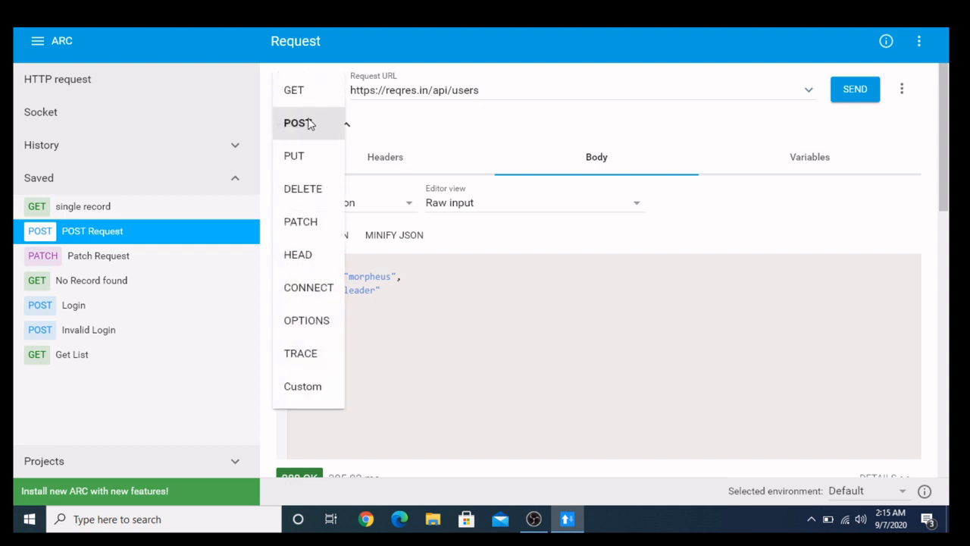
{"action": "left_click", "coordinate": [309, 125]}
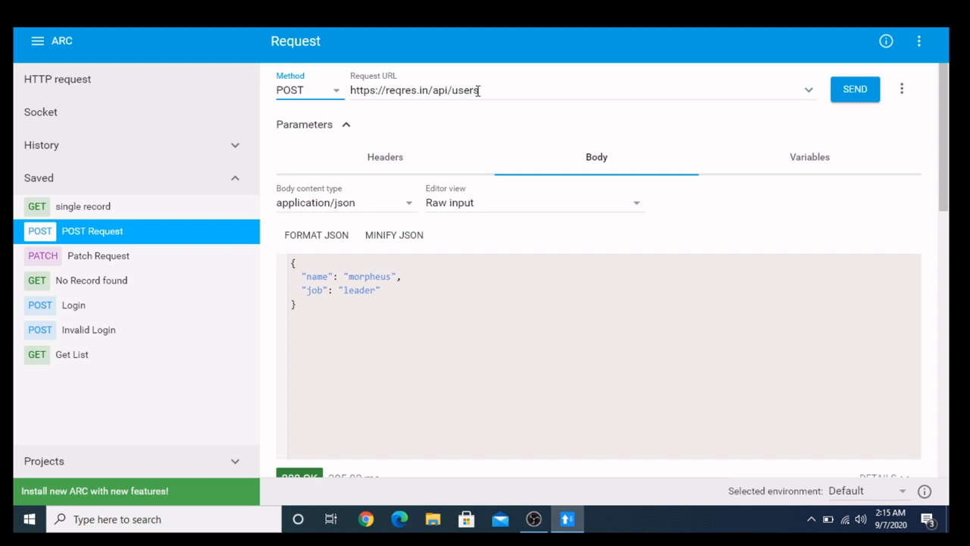
{"action": "left_click", "coordinate": [354, 209]}
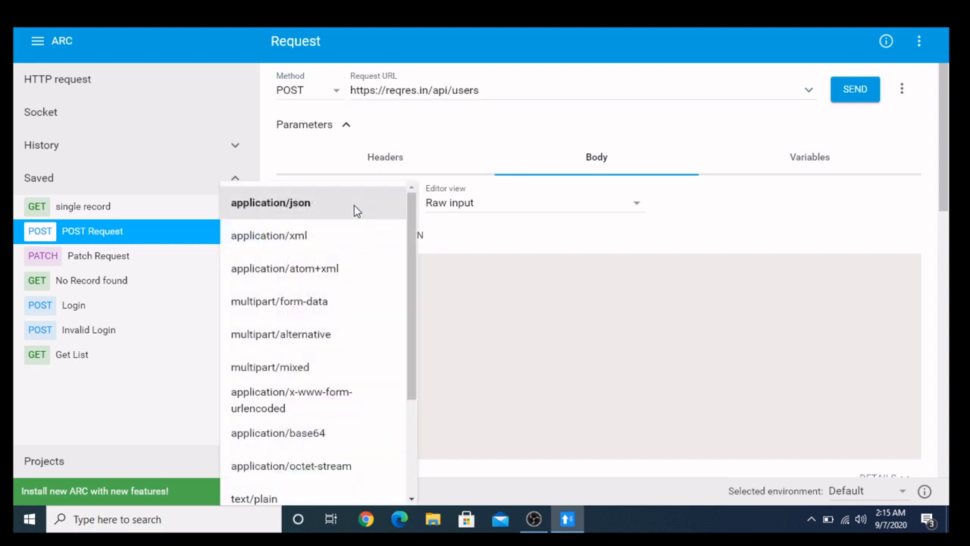
{"action": "left_click", "coordinate": [309, 204]}
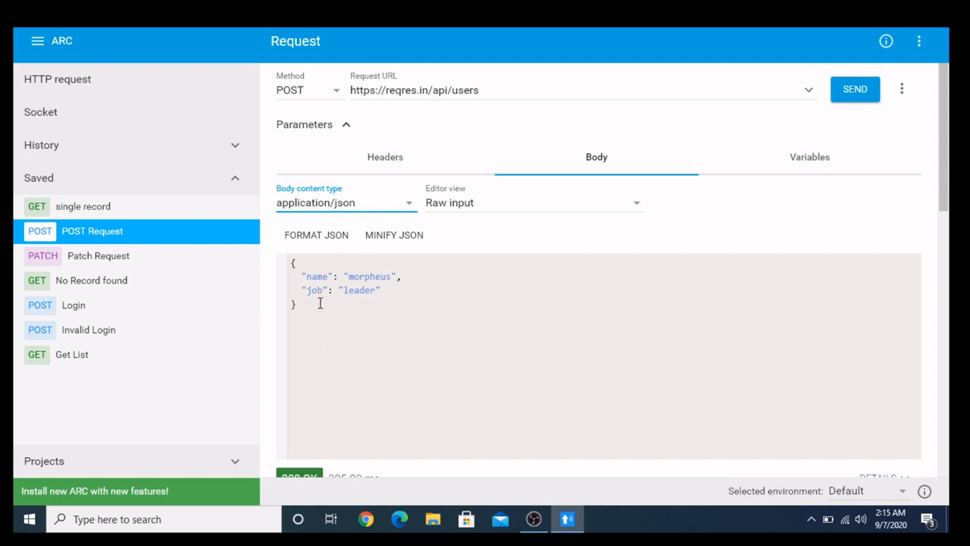
- Check the name key in the JSON body and send the POST request with the job "leader"
{"action": "double_click", "coordinate": [318, 275]}
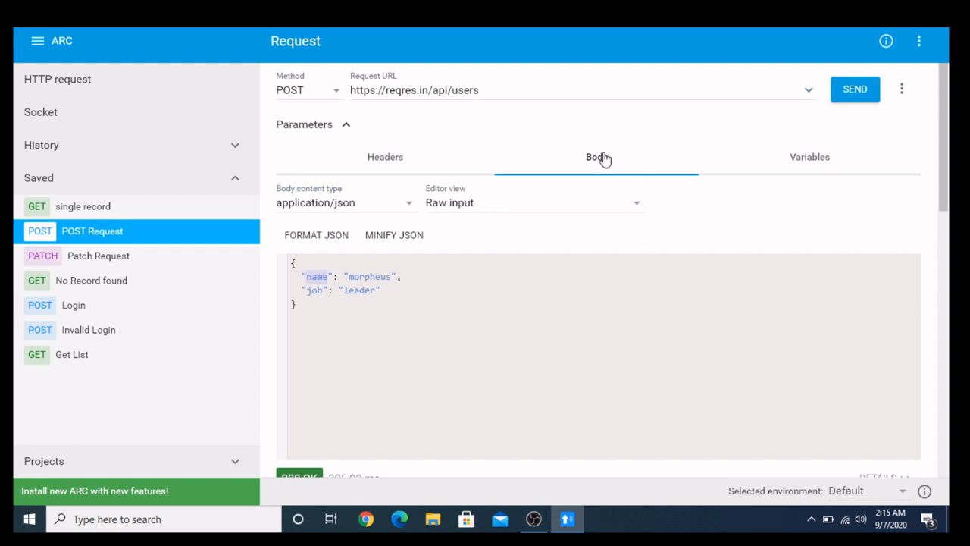
{"action": "left_click", "coordinate": [439, 373]}
{"action": "left_click", "coordinate": [849, 91]}
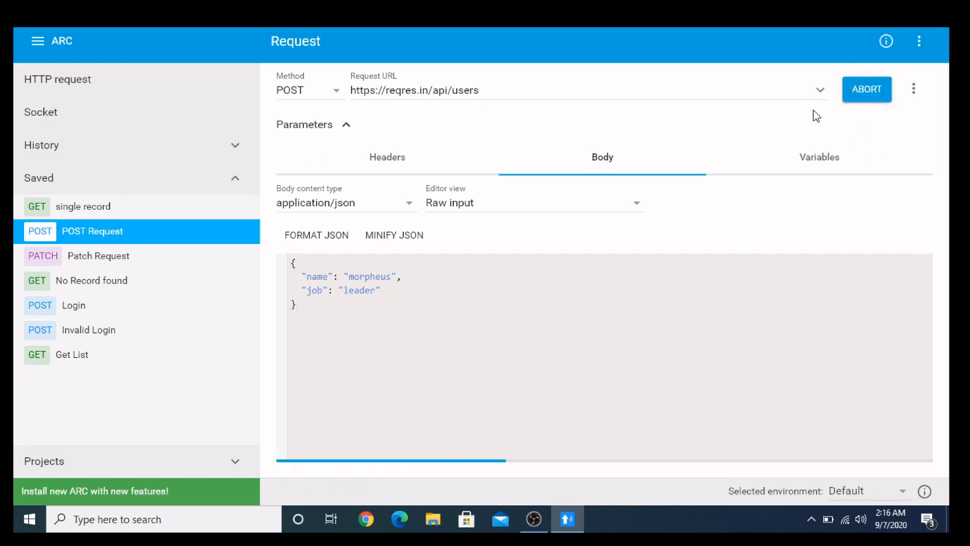
- Compare the POST response's status and returned fields with the JSON body that was sent
{"action": "scroll", "coordinate": [481, 348], "scroll_direction": "down", "scroll_amount": 2}
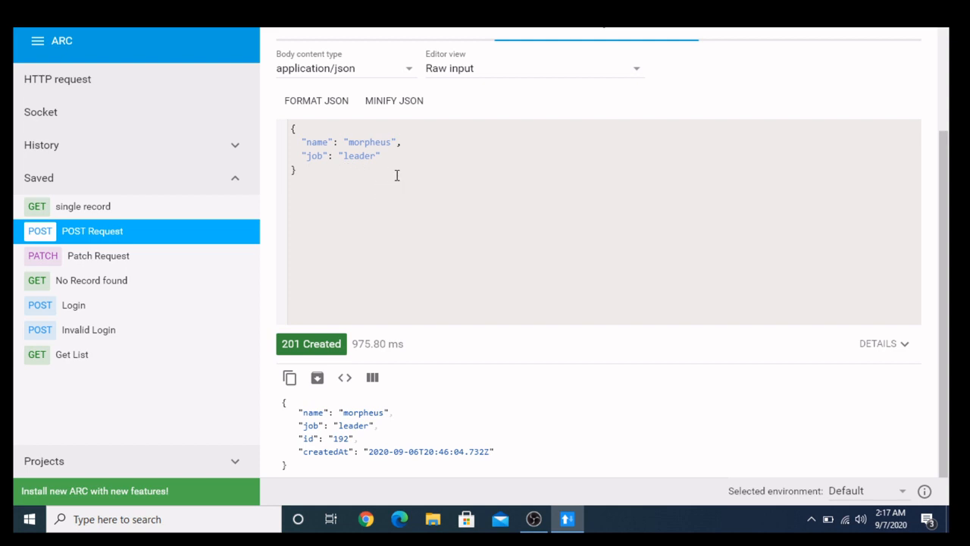
{"action": "scroll", "coordinate": [403, 228], "scroll_direction": "up", "scroll_amount": 1}
{"action": "scroll", "coordinate": [405, 231], "scroll_direction": "down", "scroll_amount": 1}
{"action": "scroll", "coordinate": [492, 440], "scroll_direction": "up", "scroll_amount": 2}
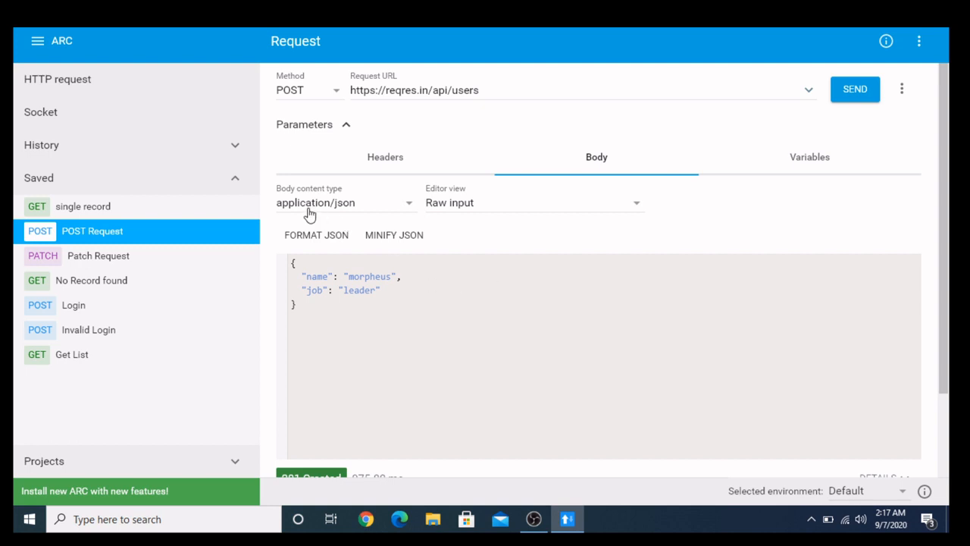
{"action": "scroll", "coordinate": [392, 349], "scroll_direction": "down", "scroll_amount": 2}
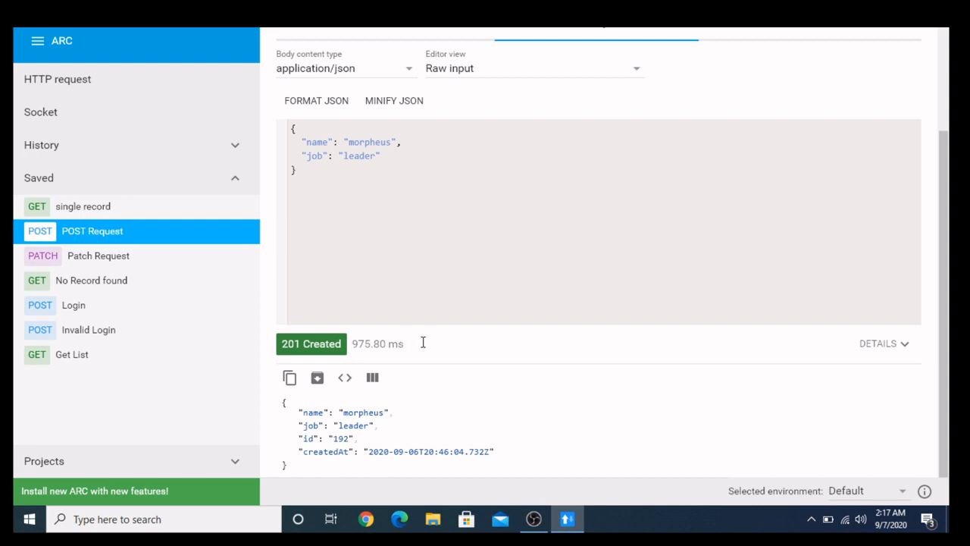
{"action": "scroll", "coordinate": [423, 347], "scroll_direction": "up", "scroll_amount": 2}
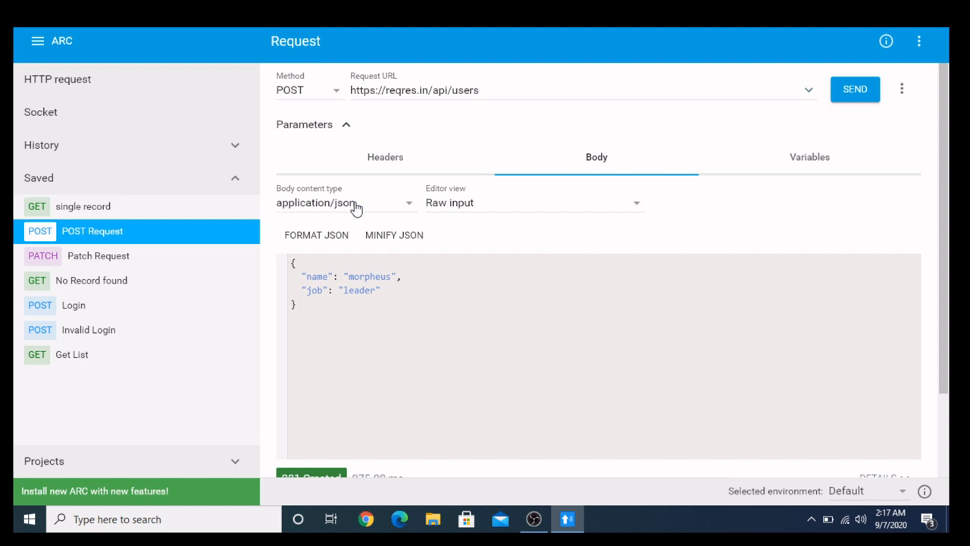
{"action": "left_click", "coordinate": [107, 258]}
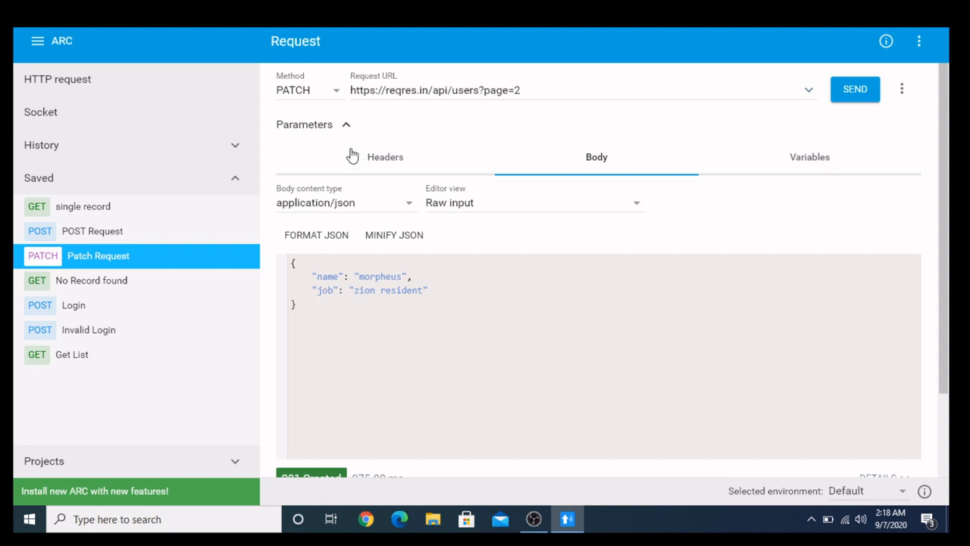
{"action": "left_click", "coordinate": [307, 90]}
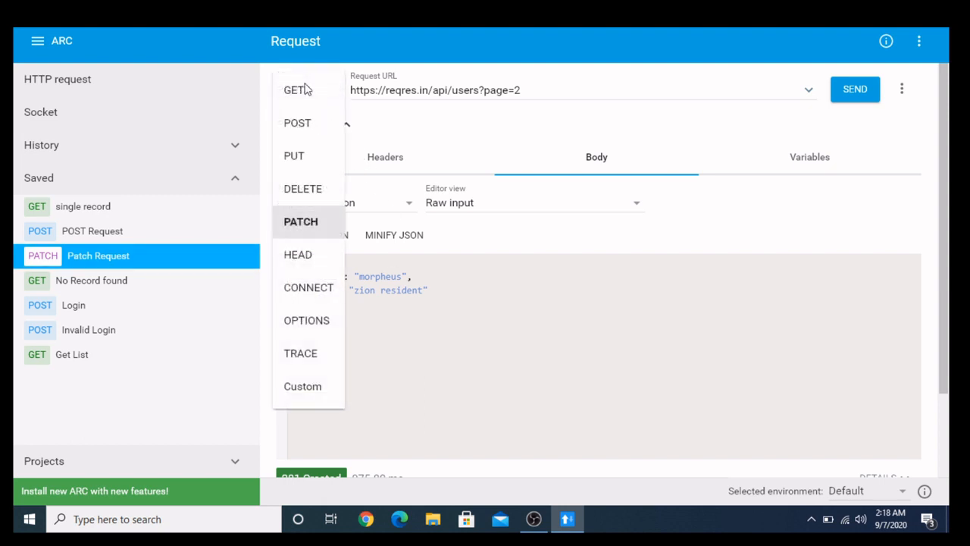
{"action": "left_click", "coordinate": [300, 224]}
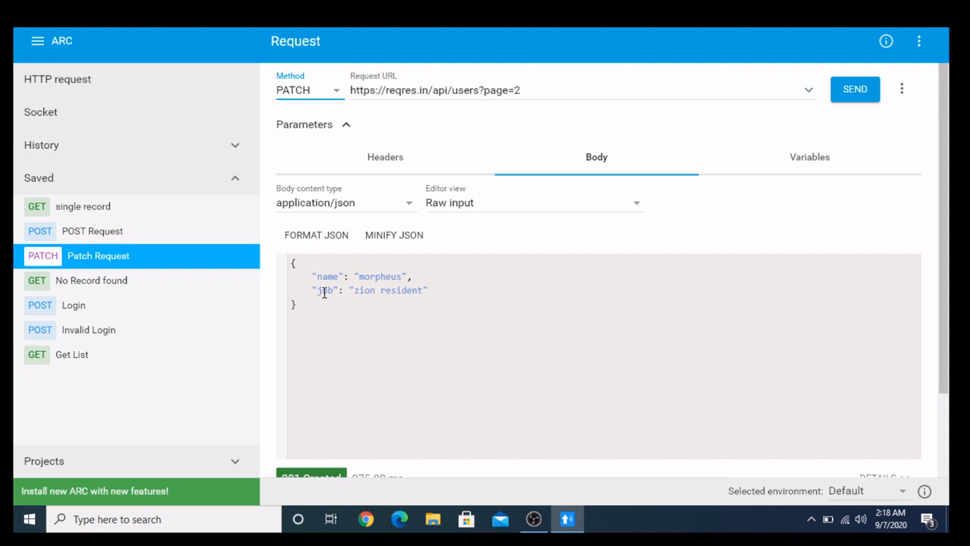
- Compare the patch body with the previous POST response and send the PATCH request with the job "zion resident"
{"action": "scroll", "coordinate": [323, 291], "scroll_direction": "down", "scroll_amount": 1}
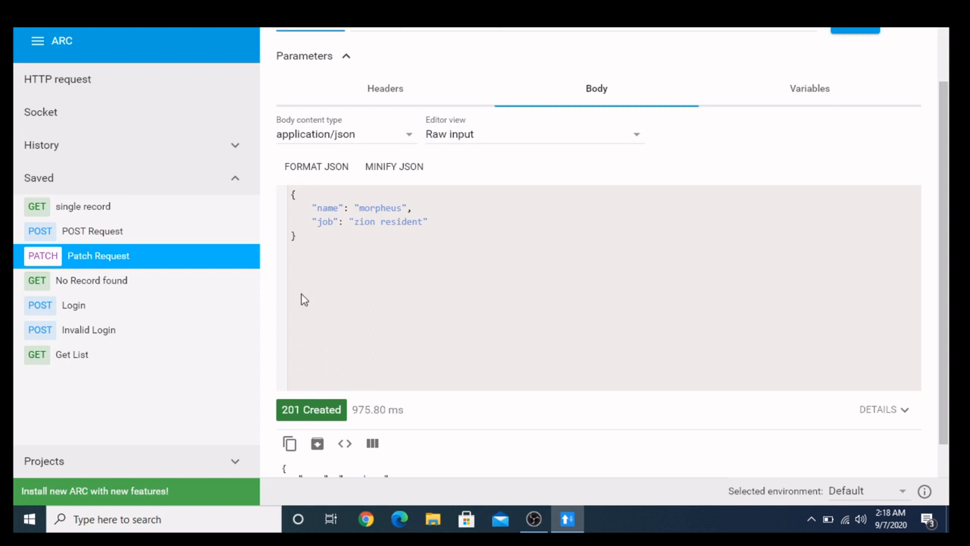
{"action": "scroll", "coordinate": [394, 303], "scroll_direction": "up", "scroll_amount": 1}
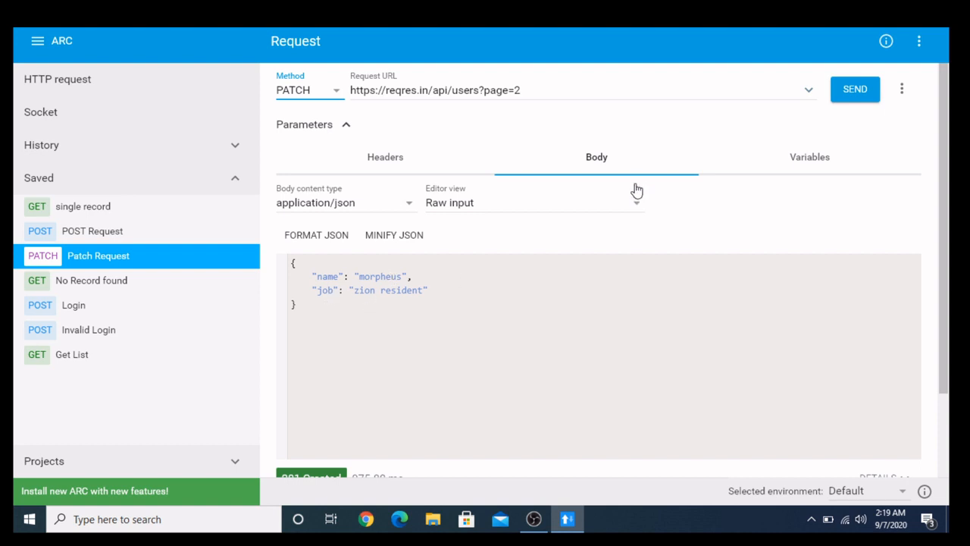
{"action": "scroll", "coordinate": [492, 204], "scroll_direction": "down", "scroll_amount": 2}
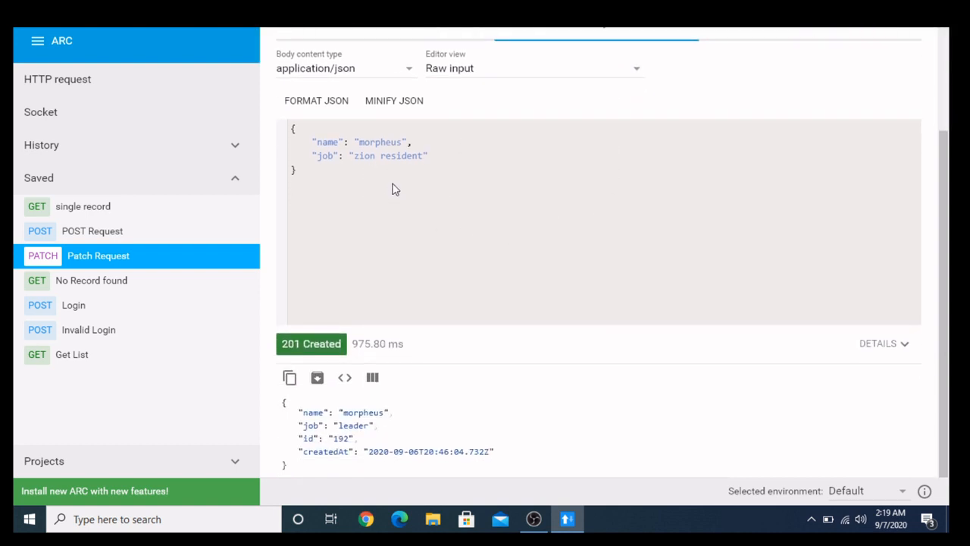
{"action": "scroll", "coordinate": [596, 212], "scroll_direction": "up", "scroll_amount": 2}
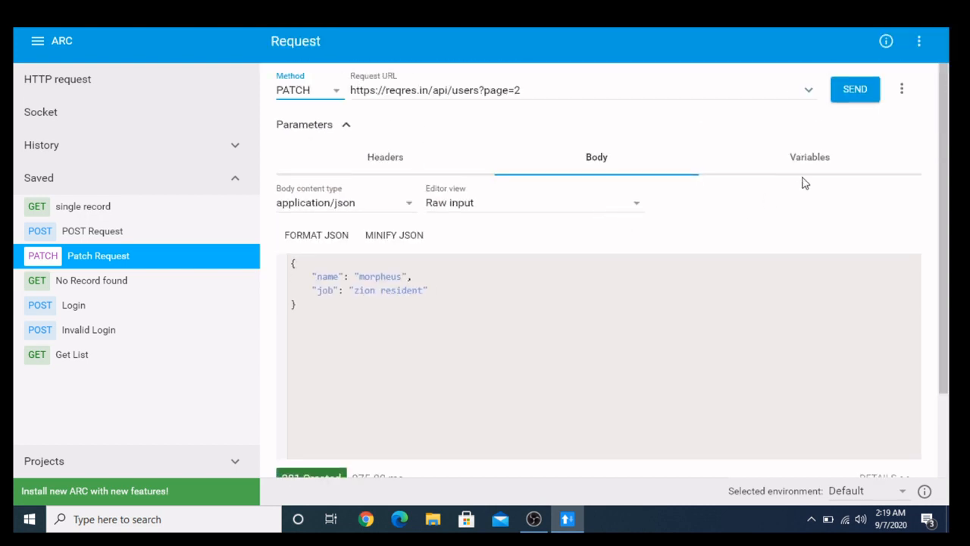
{"action": "left_click", "coordinate": [861, 90]}
- Examine the PATCH response's status, job and updatedAt fields against the request body
{"action": "scroll", "coordinate": [638, 275], "scroll_direction": "down", "scroll_amount": 2}
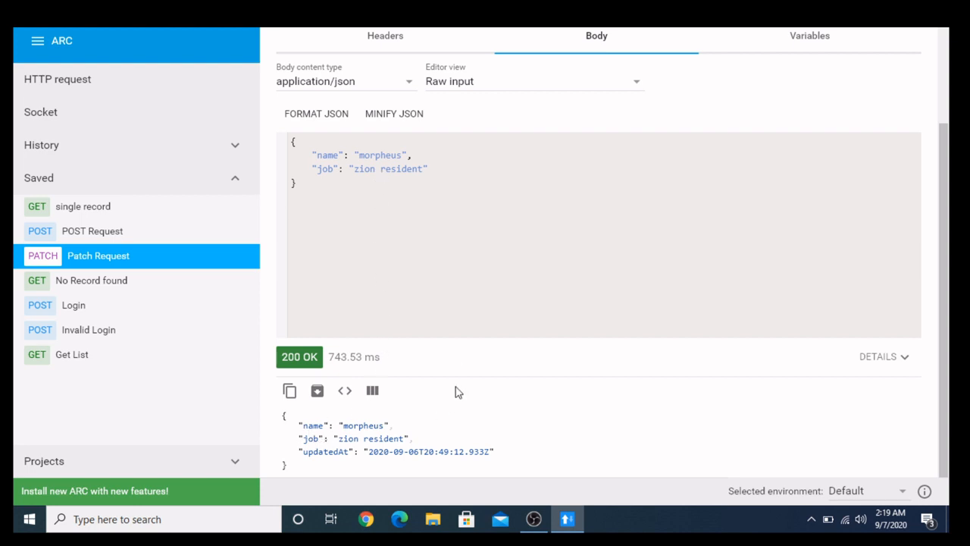
{"action": "scroll", "coordinate": [457, 391], "scroll_direction": "up", "scroll_amount": 2}
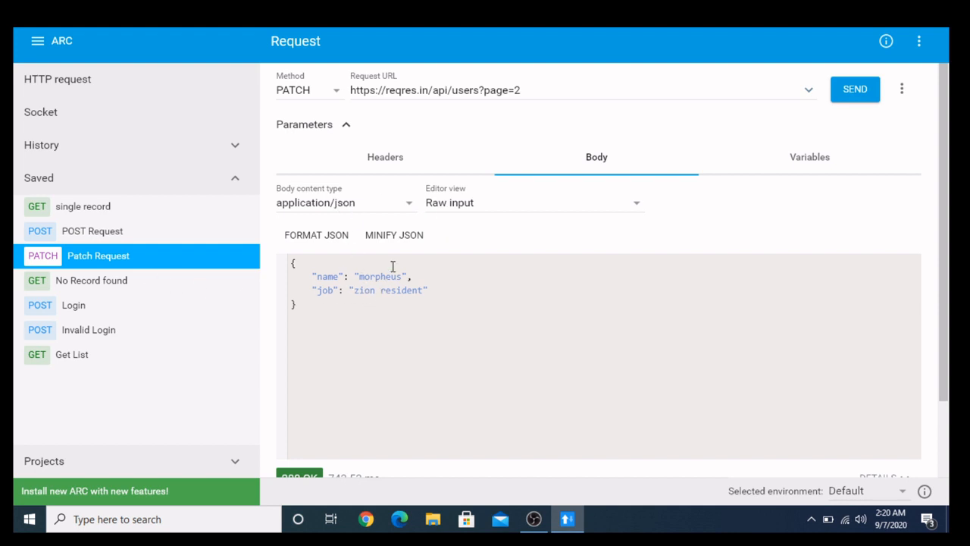
{"action": "scroll", "coordinate": [392, 267], "scroll_direction": "down", "scroll_amount": 2}
{"action": "scroll", "coordinate": [394, 275], "scroll_direction": "up", "scroll_amount": 2}
{"action": "scroll", "coordinate": [488, 356], "scroll_direction": "down", "scroll_amount": 2}
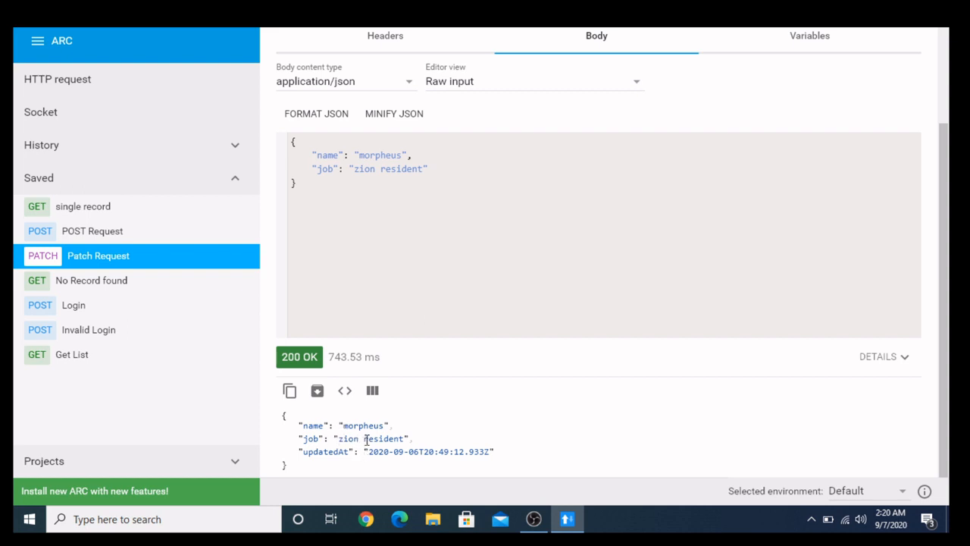
{"action": "scroll", "coordinate": [381, 428], "scroll_direction": "up", "scroll_amount": 2}
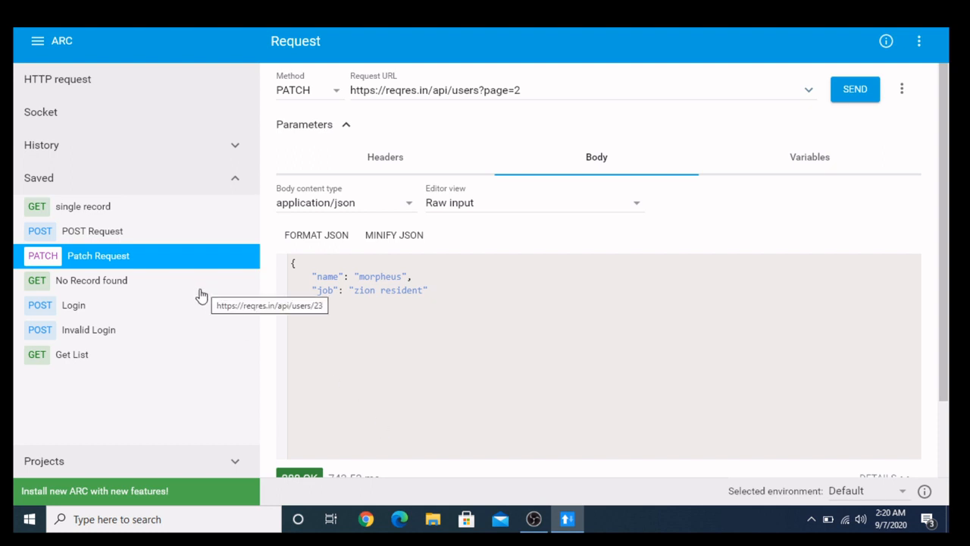
{"action": "left_click", "coordinate": [119, 281]}
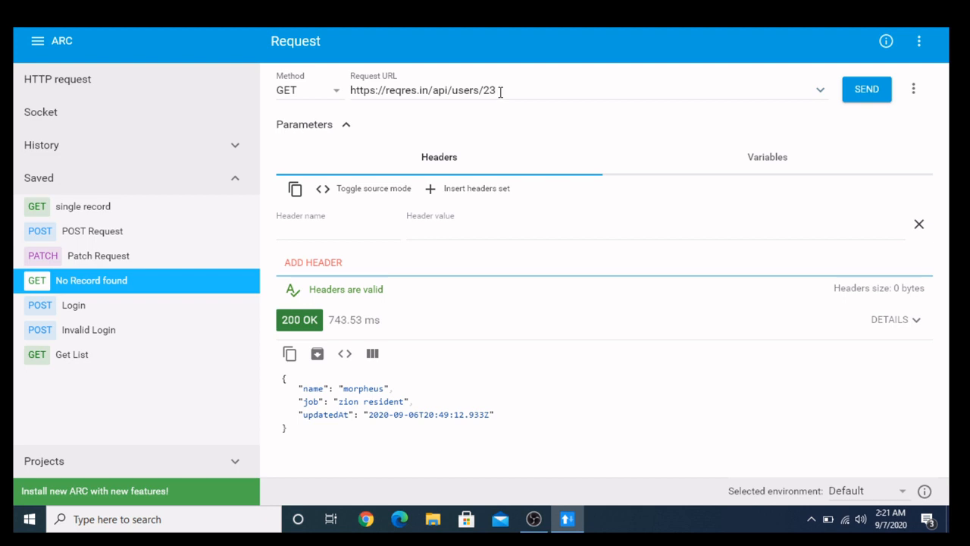
{"action": "left_click", "coordinate": [858, 90]}
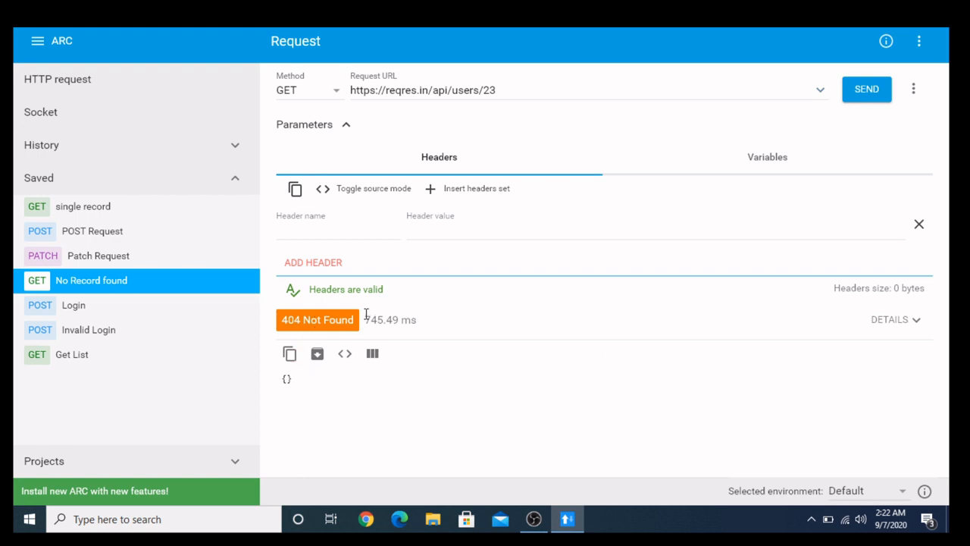
{"action": "left_click_drag", "start_coordinate": [302, 379], "coordinate": [280, 381]}
{"action": "left_click", "coordinate": [69, 306]}
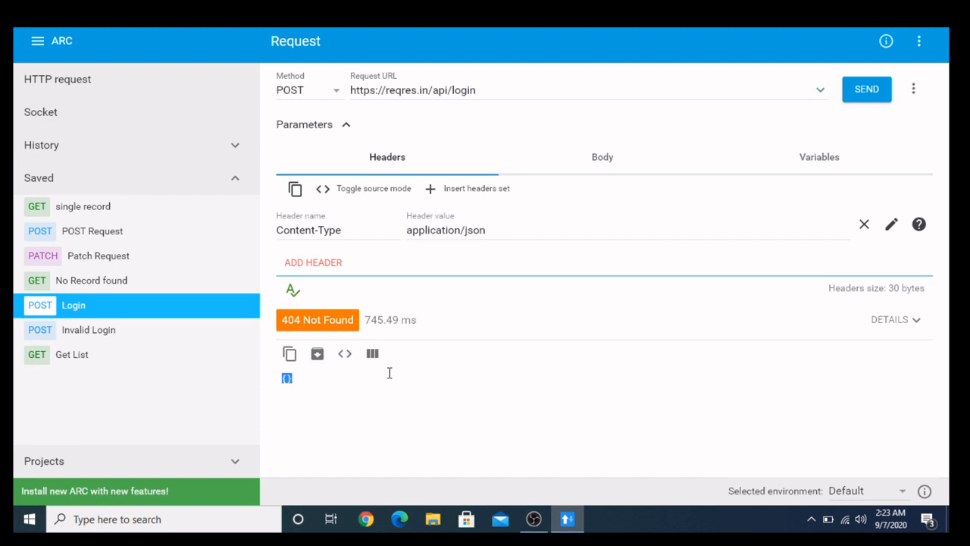
{"action": "left_click", "coordinate": [600, 168]}
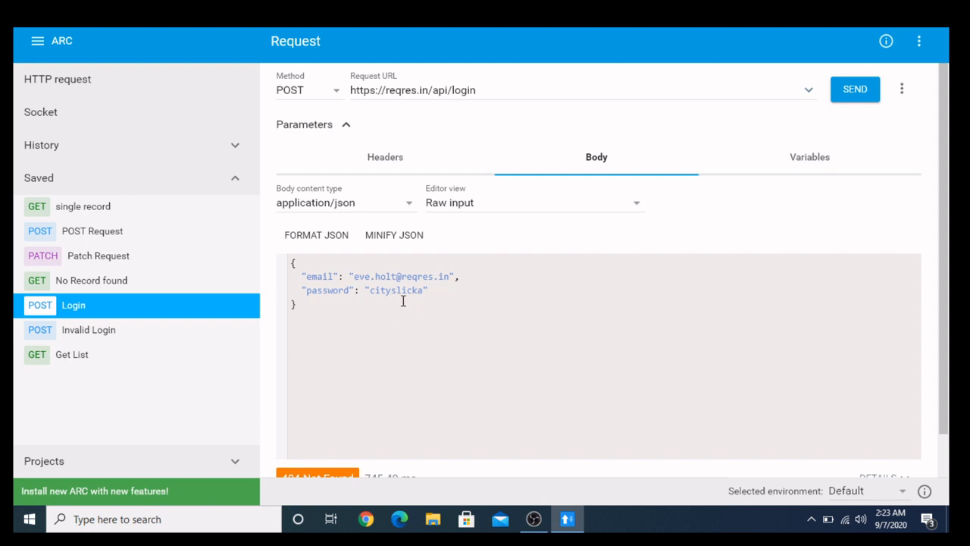
{"action": "scroll", "coordinate": [413, 318], "scroll_direction": "down", "scroll_amount": 1}
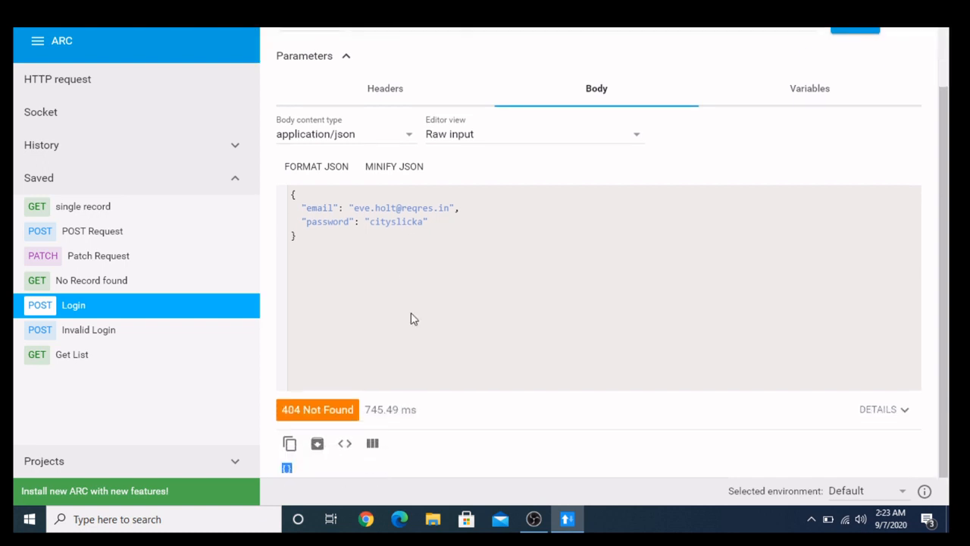
{"action": "scroll", "coordinate": [413, 318], "scroll_direction": "up", "scroll_amount": 1}
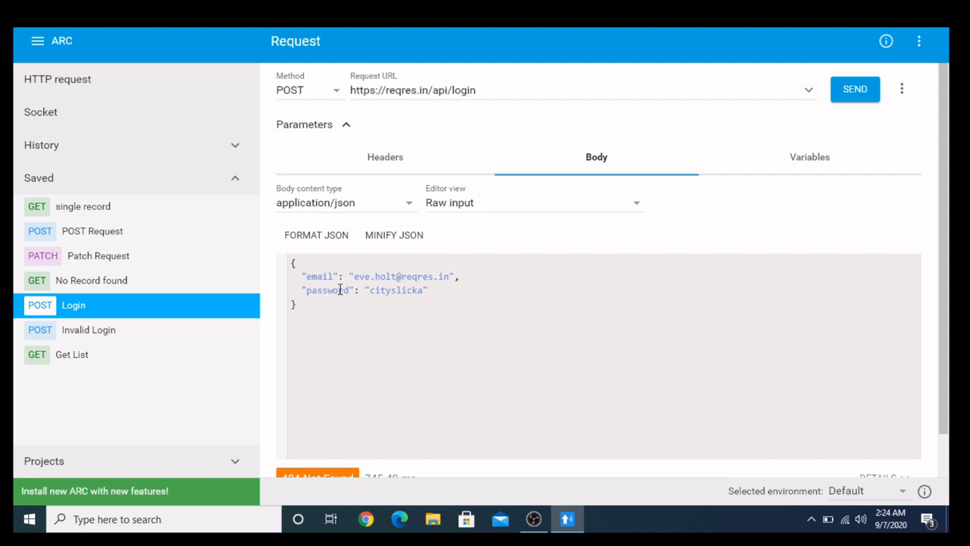
{"action": "left_click", "coordinate": [848, 95]}
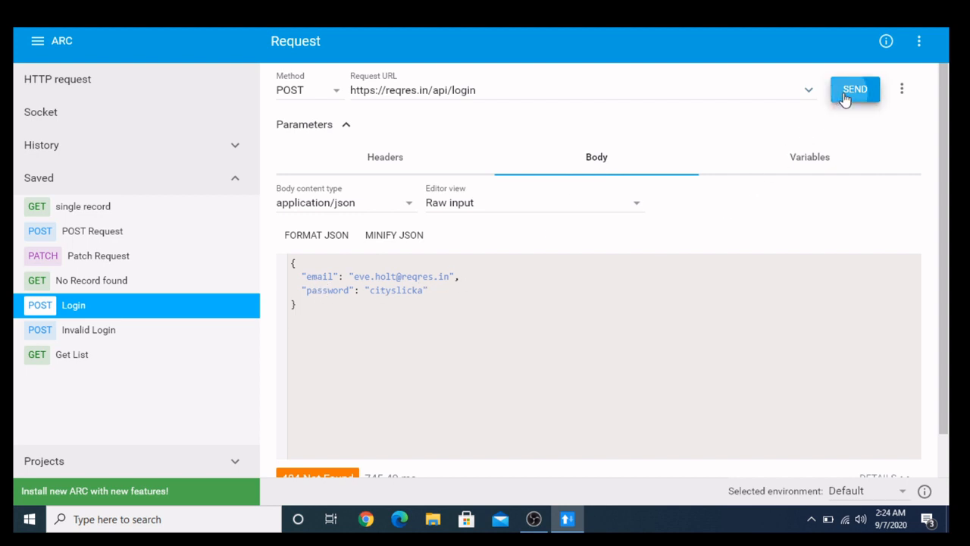
- Examine the Login response's status and highlight its token value, comparing the response with the request body
{"action": "scroll", "coordinate": [498, 300], "scroll_direction": "down", "scroll_amount": 2}
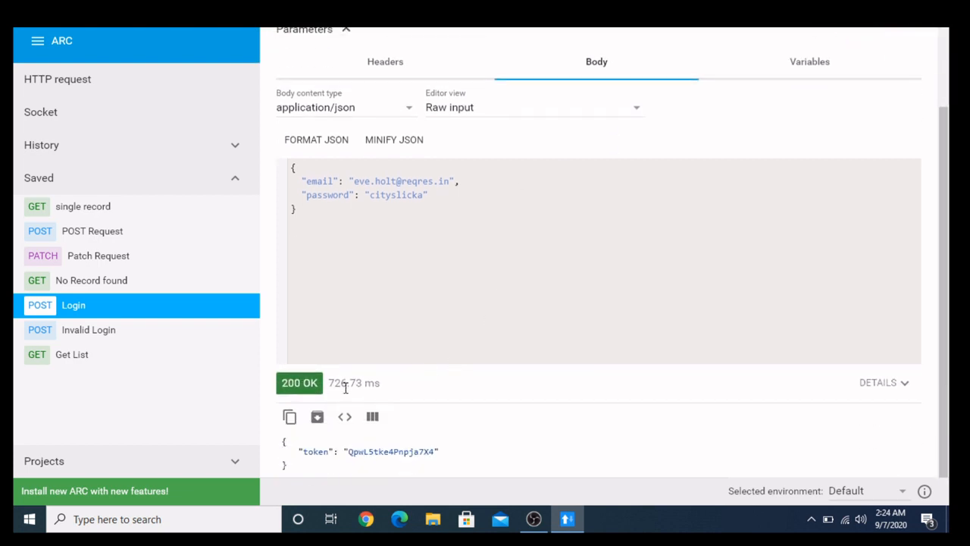
{"action": "double_click", "coordinate": [385, 458]}
{"action": "double_click", "coordinate": [389, 451]}
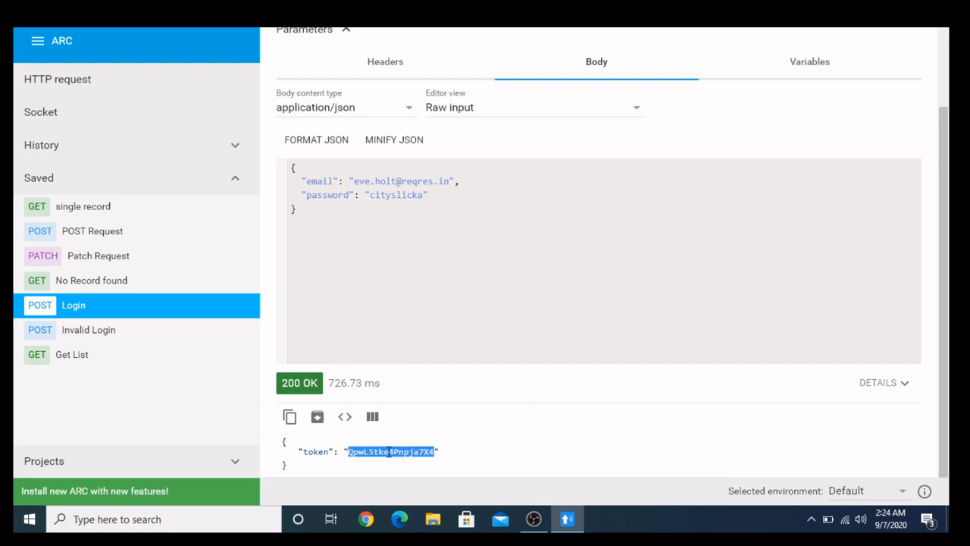
{"action": "scroll", "coordinate": [644, 391], "scroll_direction": "up", "scroll_amount": 2}
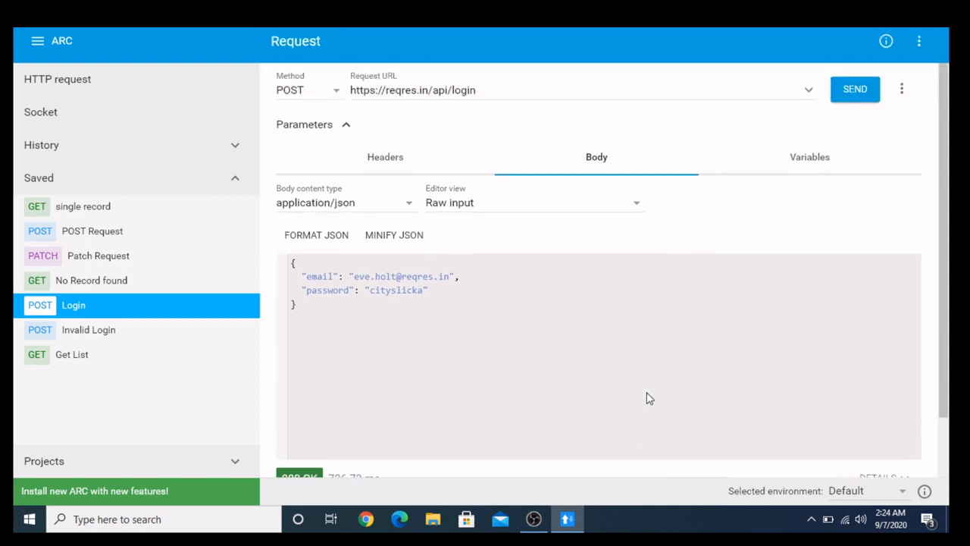
{"action": "scroll", "coordinate": [648, 395], "scroll_direction": "down", "scroll_amount": 2}
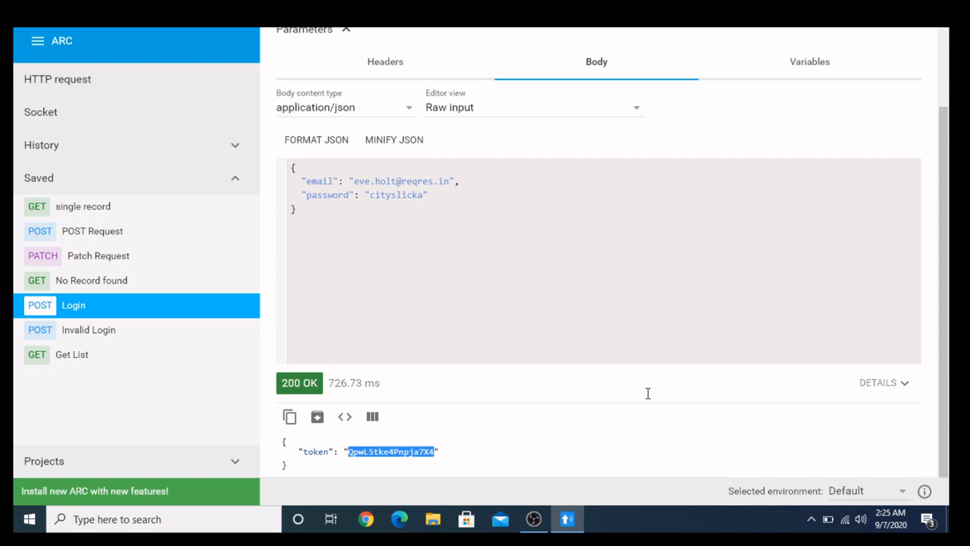
{"action": "left_click", "coordinate": [447, 446]}
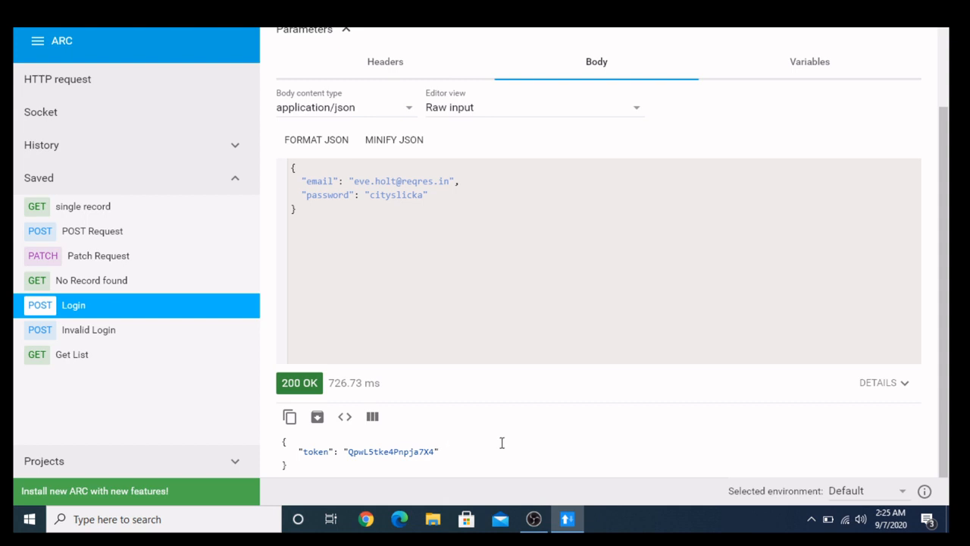
{"action": "scroll", "coordinate": [476, 376], "scroll_direction": "up", "scroll_amount": 2}
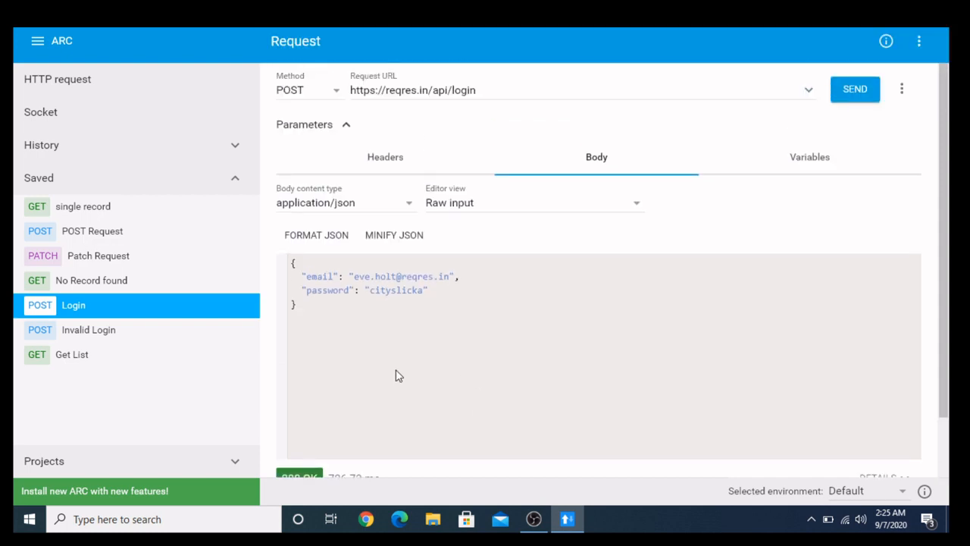
{"action": "left_click", "coordinate": [105, 339]}
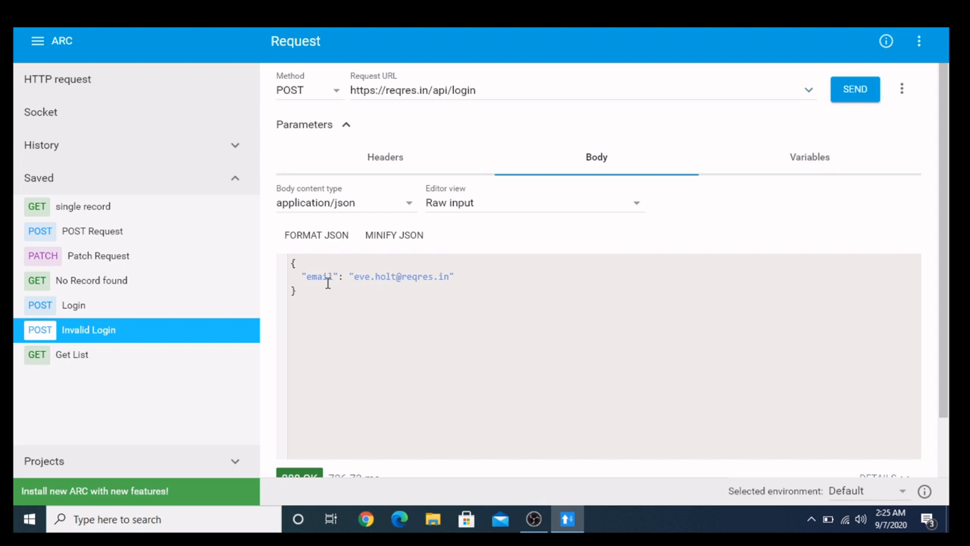
{"action": "scroll", "coordinate": [390, 288], "scroll_direction": "down", "scroll_amount": 2}
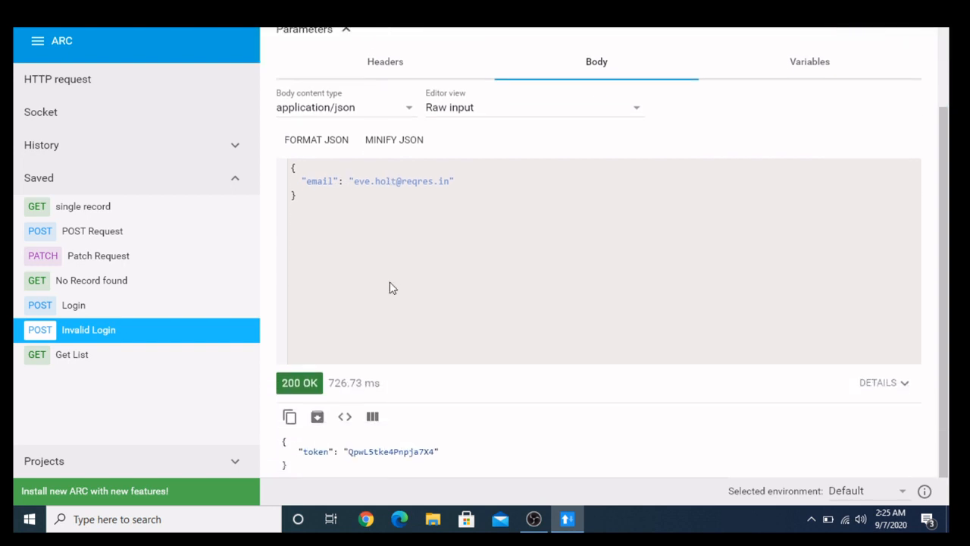
{"action": "scroll", "coordinate": [390, 288], "scroll_direction": "up", "scroll_amount": 2}
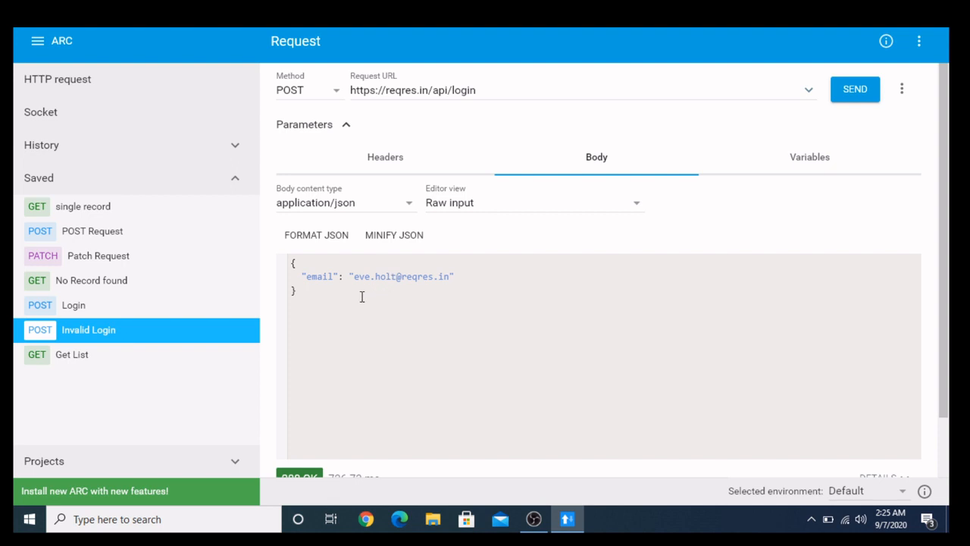
{"action": "scroll", "coordinate": [361, 297], "scroll_direction": "down", "scroll_amount": 2}
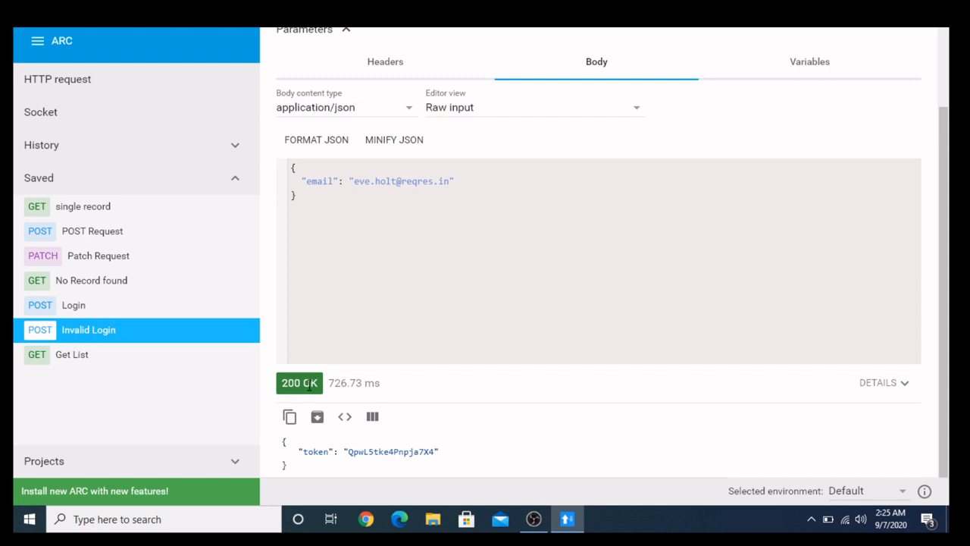
{"action": "scroll", "coordinate": [394, 286], "scroll_direction": "up", "scroll_amount": 2}
{"action": "scroll", "coordinate": [396, 283], "scroll_direction": "down", "scroll_amount": 2}
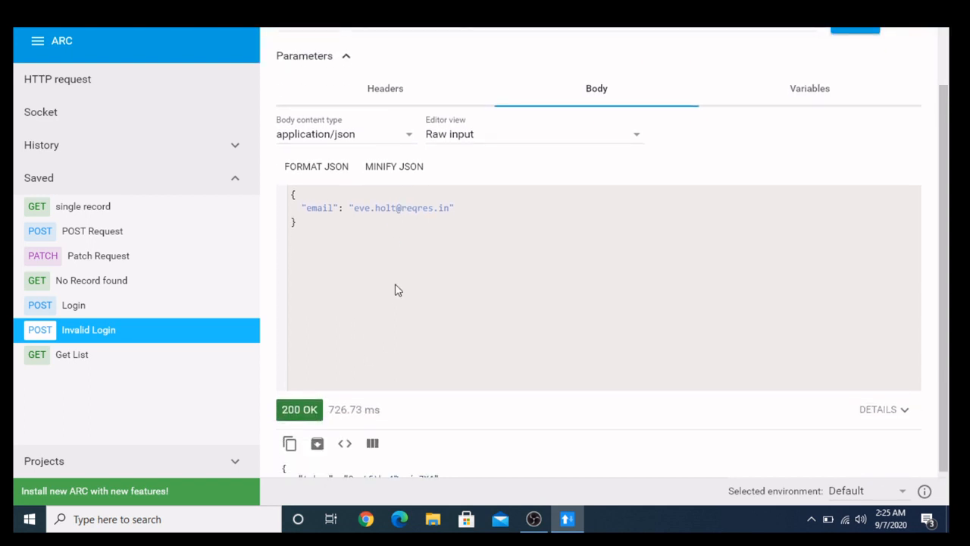
{"action": "scroll", "coordinate": [395, 286], "scroll_direction": "up", "scroll_amount": 2}
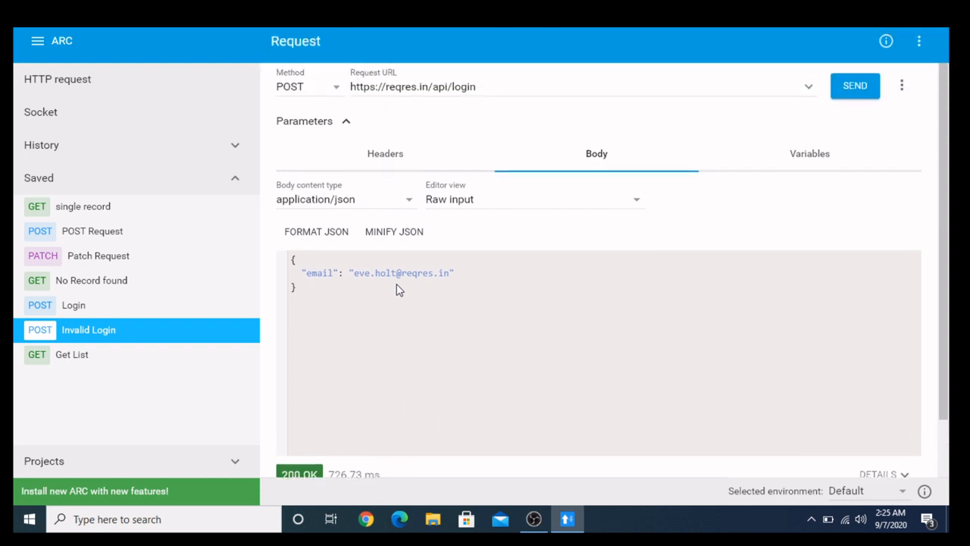
{"action": "left_click", "coordinate": [856, 96]}
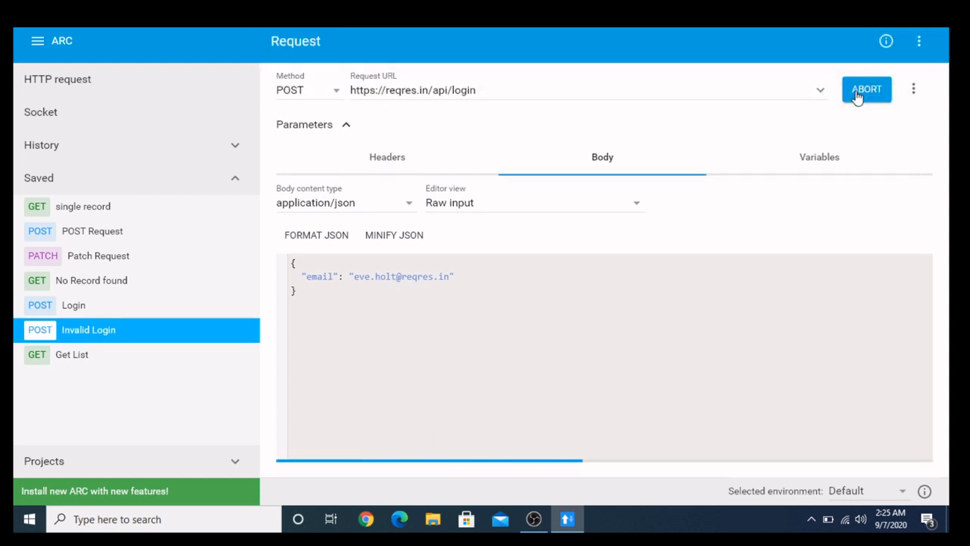
- Examine the Invalid Login response's status and error field against the request URL and body
{"action": "scroll", "coordinate": [541, 286], "scroll_direction": "down", "scroll_amount": 3}
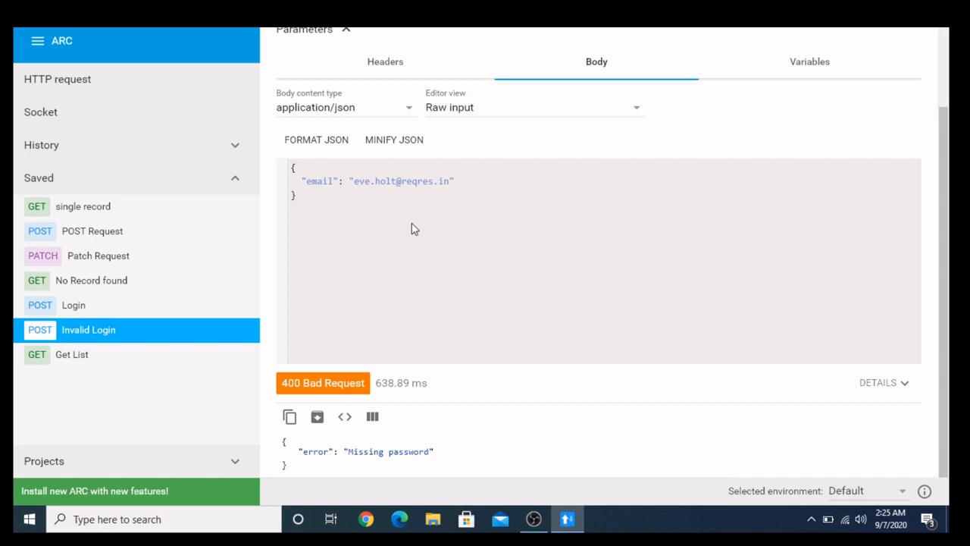
{"action": "scroll", "coordinate": [449, 240], "scroll_direction": "up", "scroll_amount": 2}
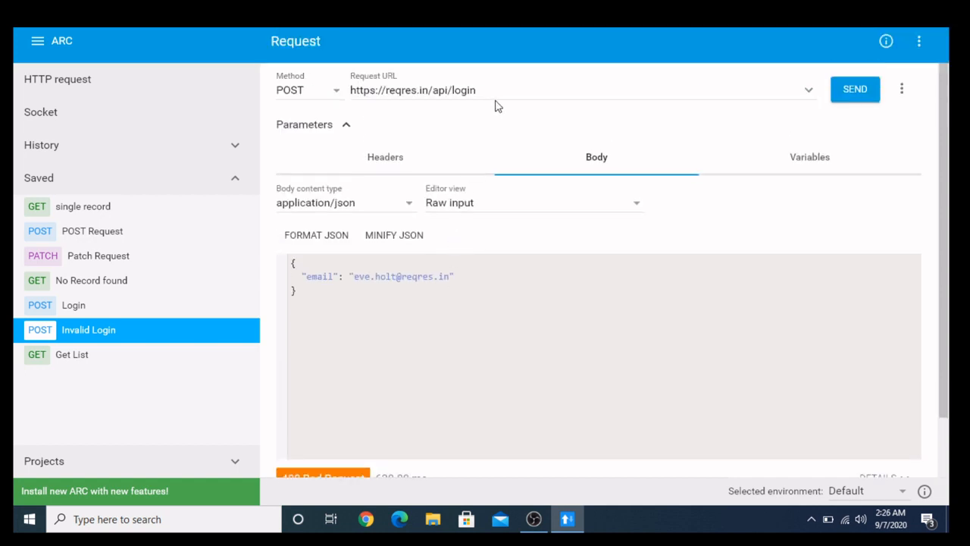
{"action": "scroll", "coordinate": [489, 286], "scroll_direction": "down", "scroll_amount": 2}
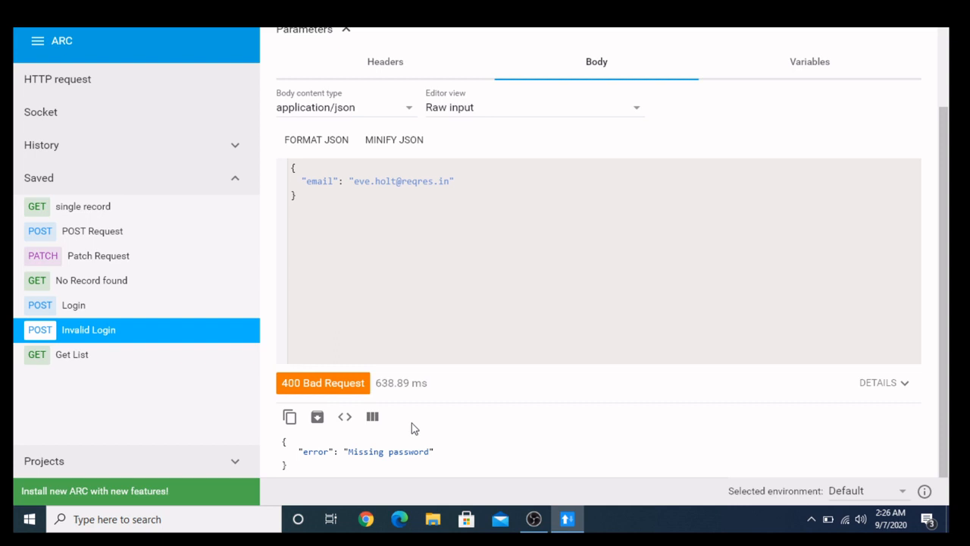
{"action": "scroll", "coordinate": [475, 400], "scroll_direction": "up", "scroll_amount": 3}
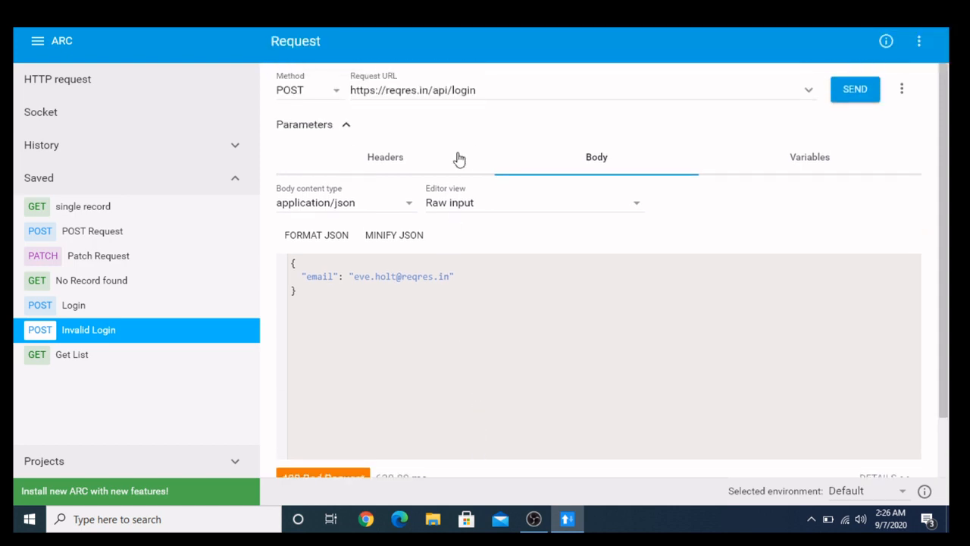